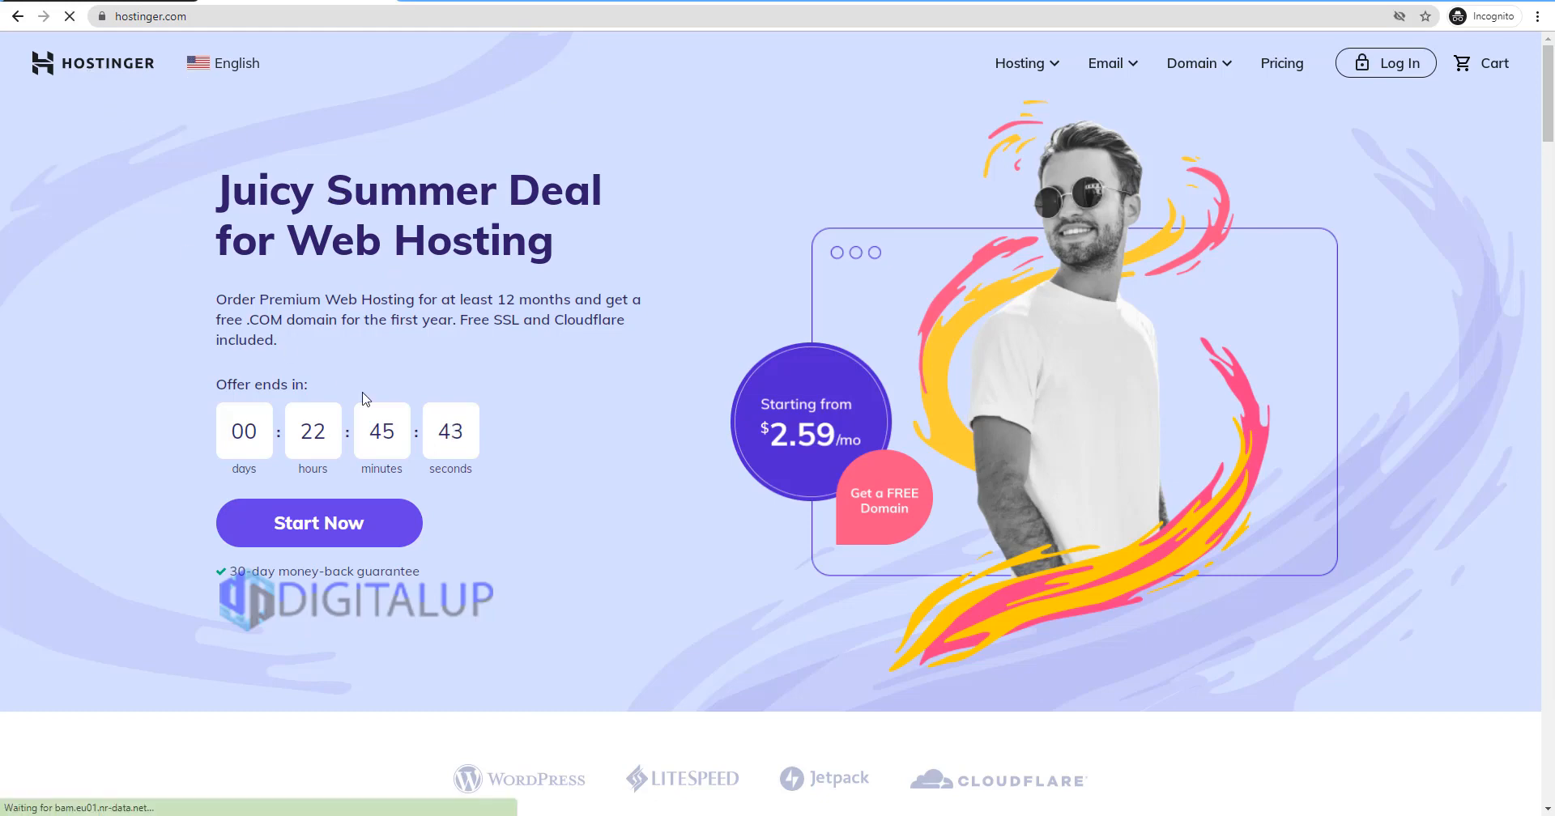
Step: Switch the Hostinger site to India (English) and open the Shared Web Hosting page
{"action": "left_click", "coordinate": [243, 65]}
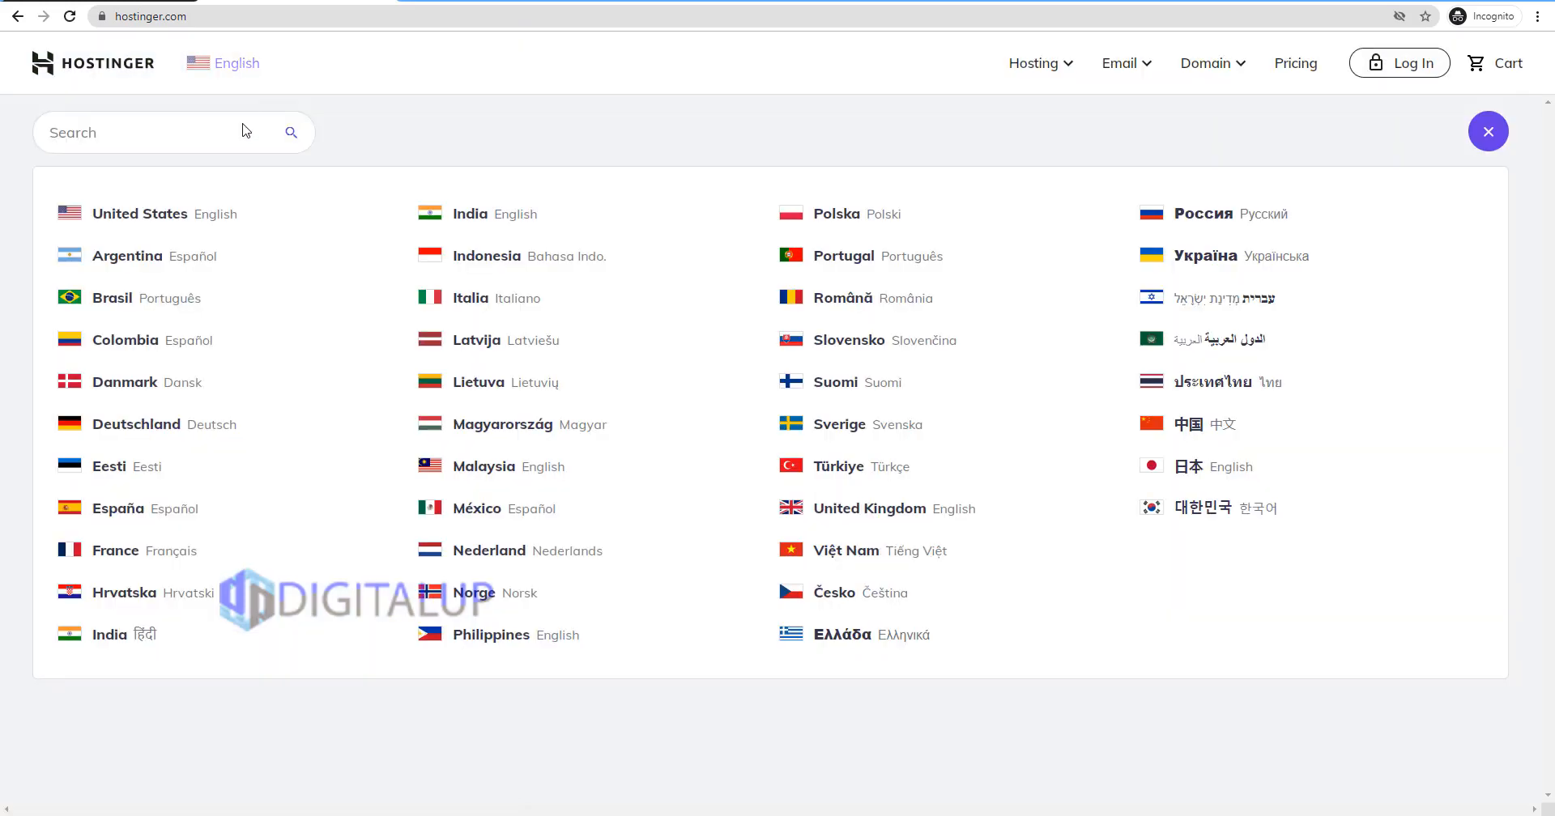
{"action": "left_click", "coordinate": [458, 220]}
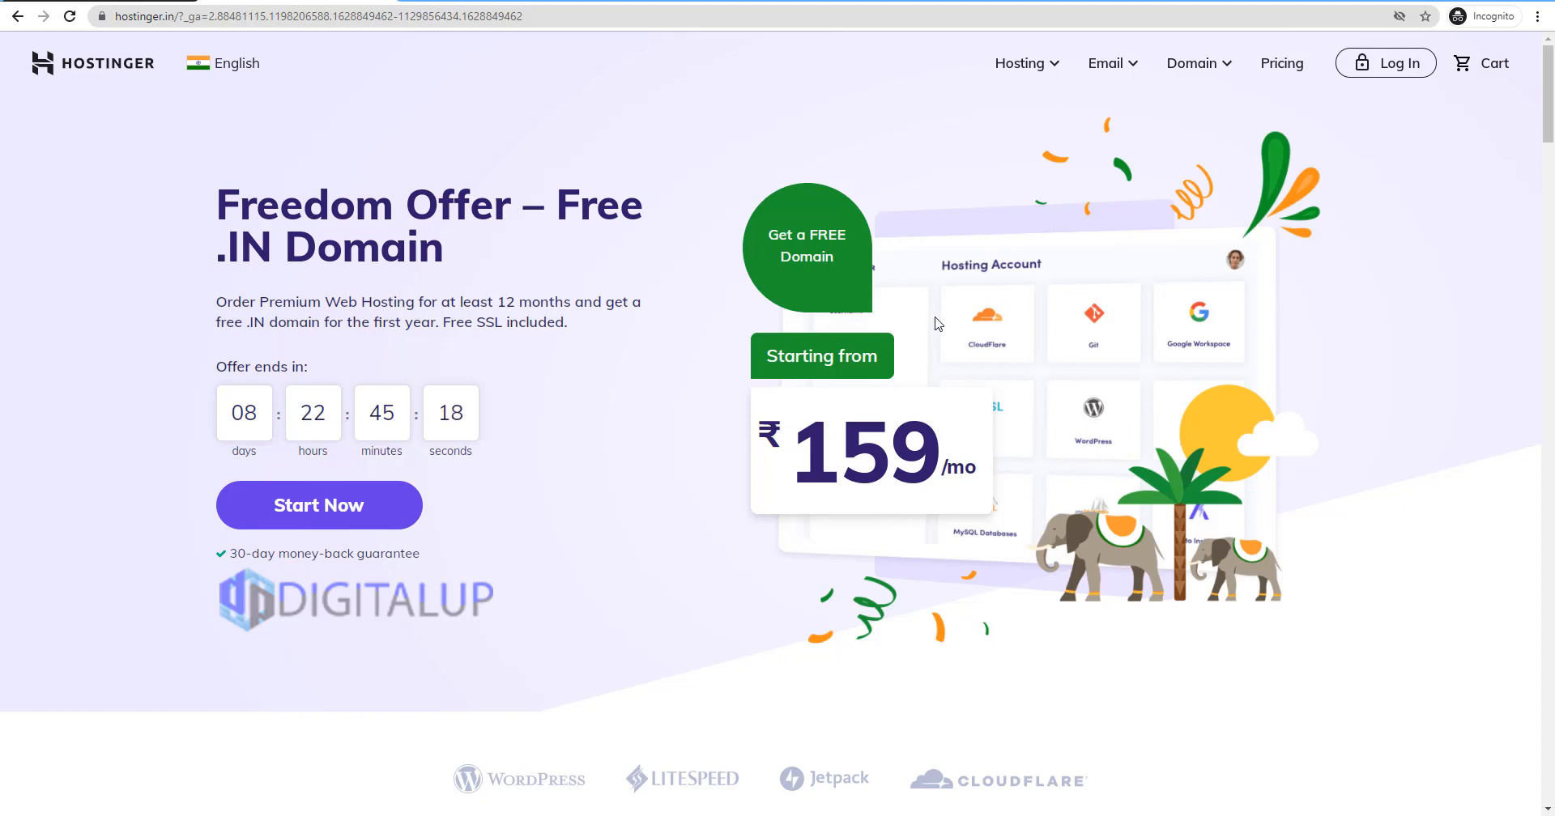
{"action": "left_click", "coordinate": [1046, 66]}
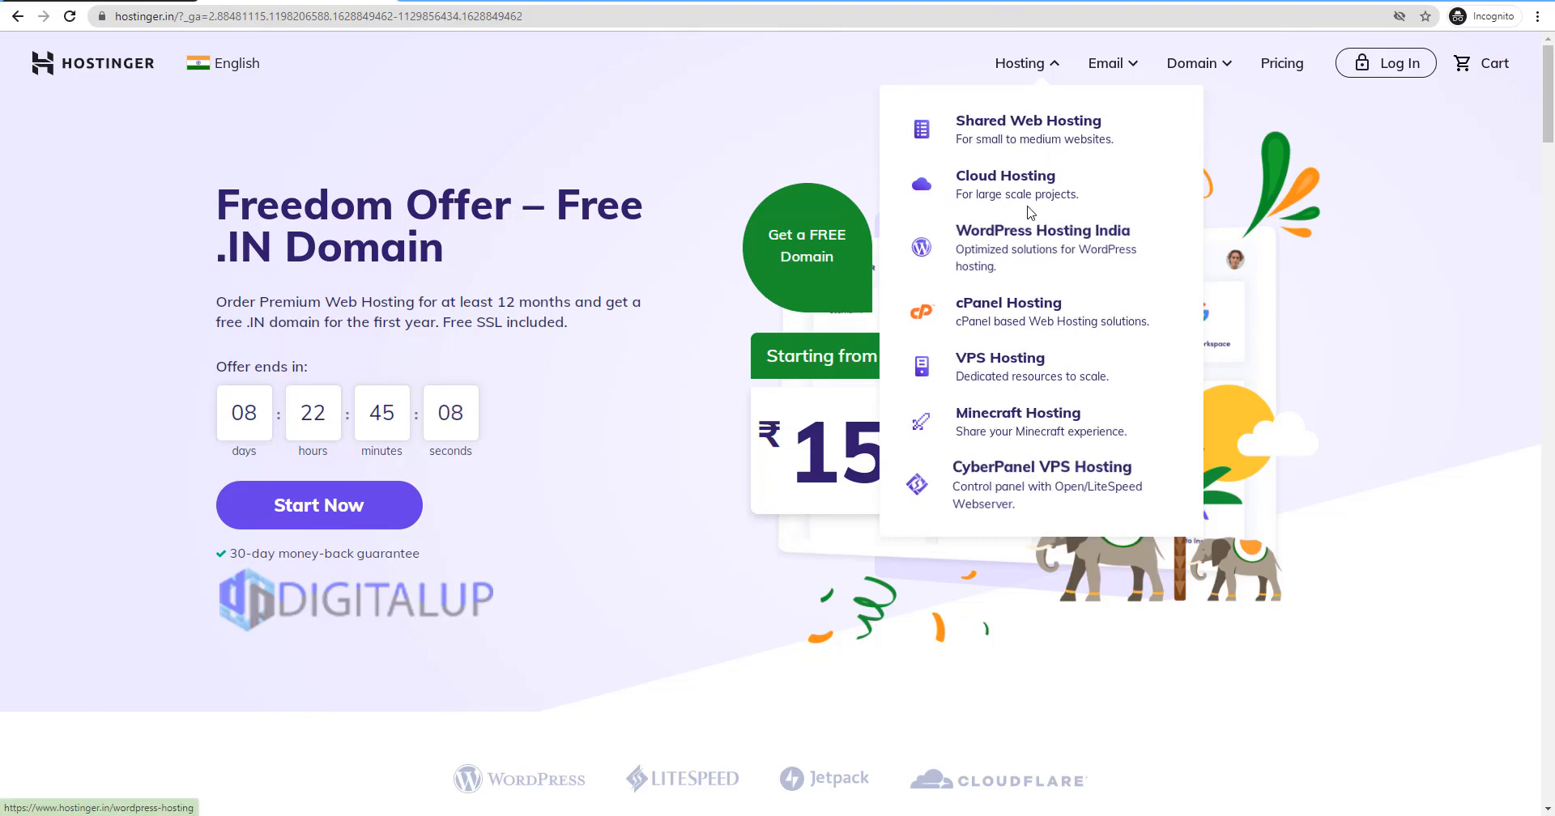
{"action": "left_click", "coordinate": [1027, 134]}
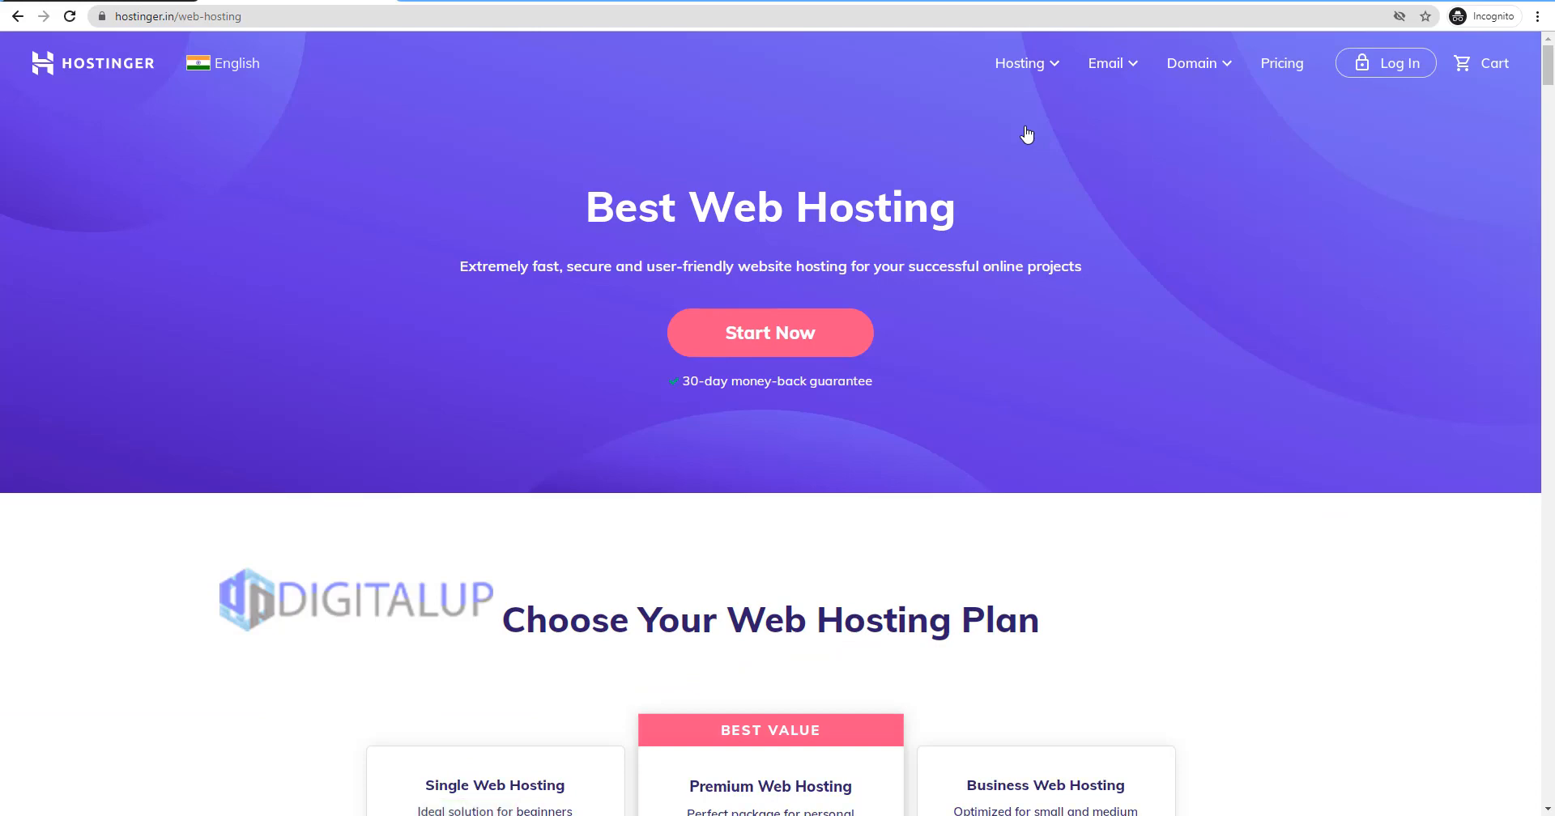
Step: Compare the web hosting plans and add the Single Web Hosting plan to the cart
{"action": "scroll", "coordinate": [939, 186], "scroll_direction": "down", "scroll_amount": 8}
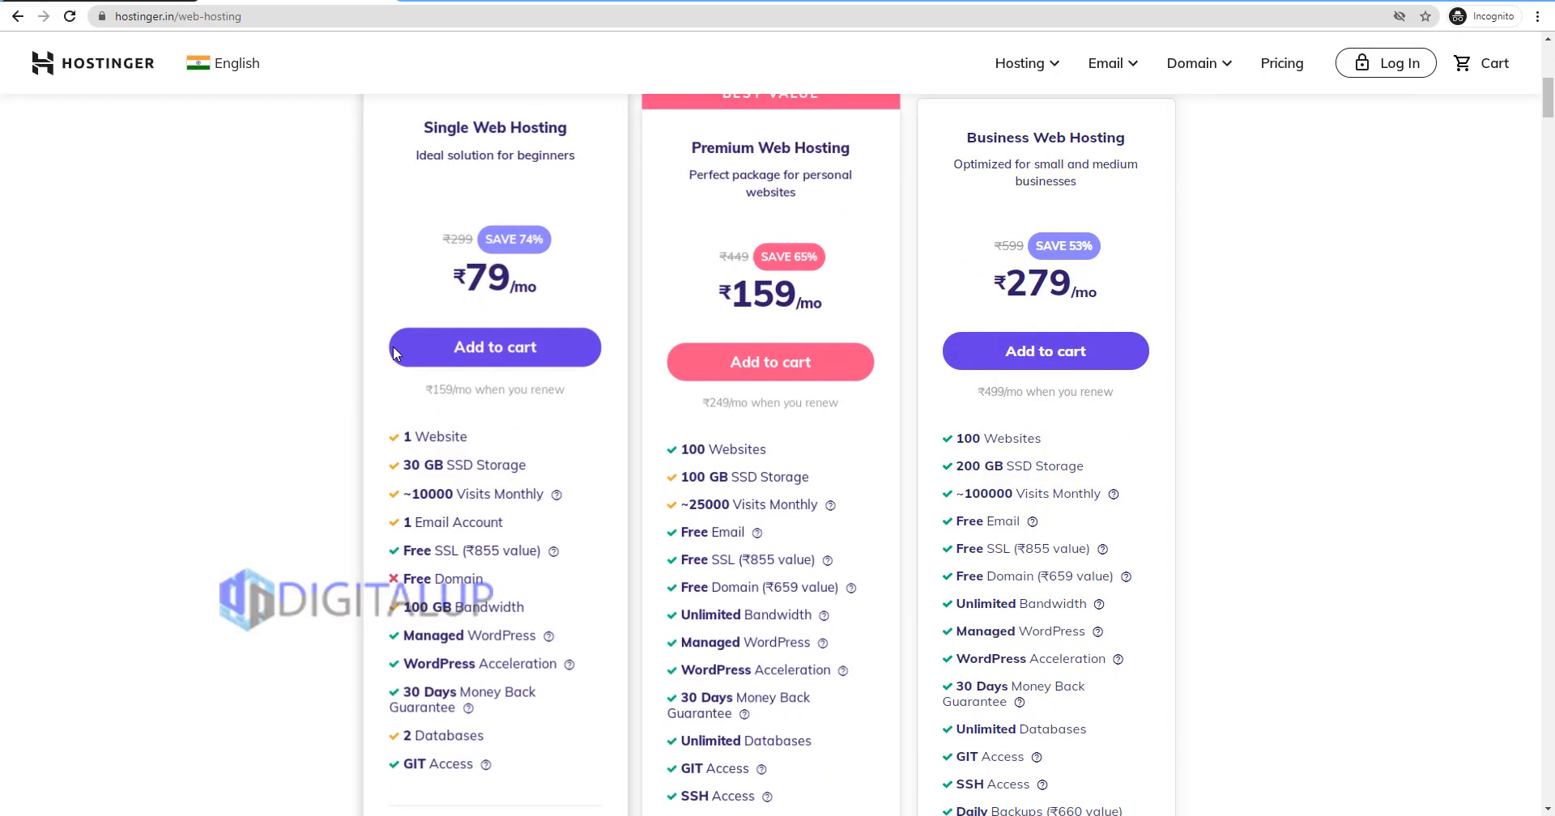
{"action": "scroll", "coordinate": [472, 631], "scroll_direction": "up", "scroll_amount": 2}
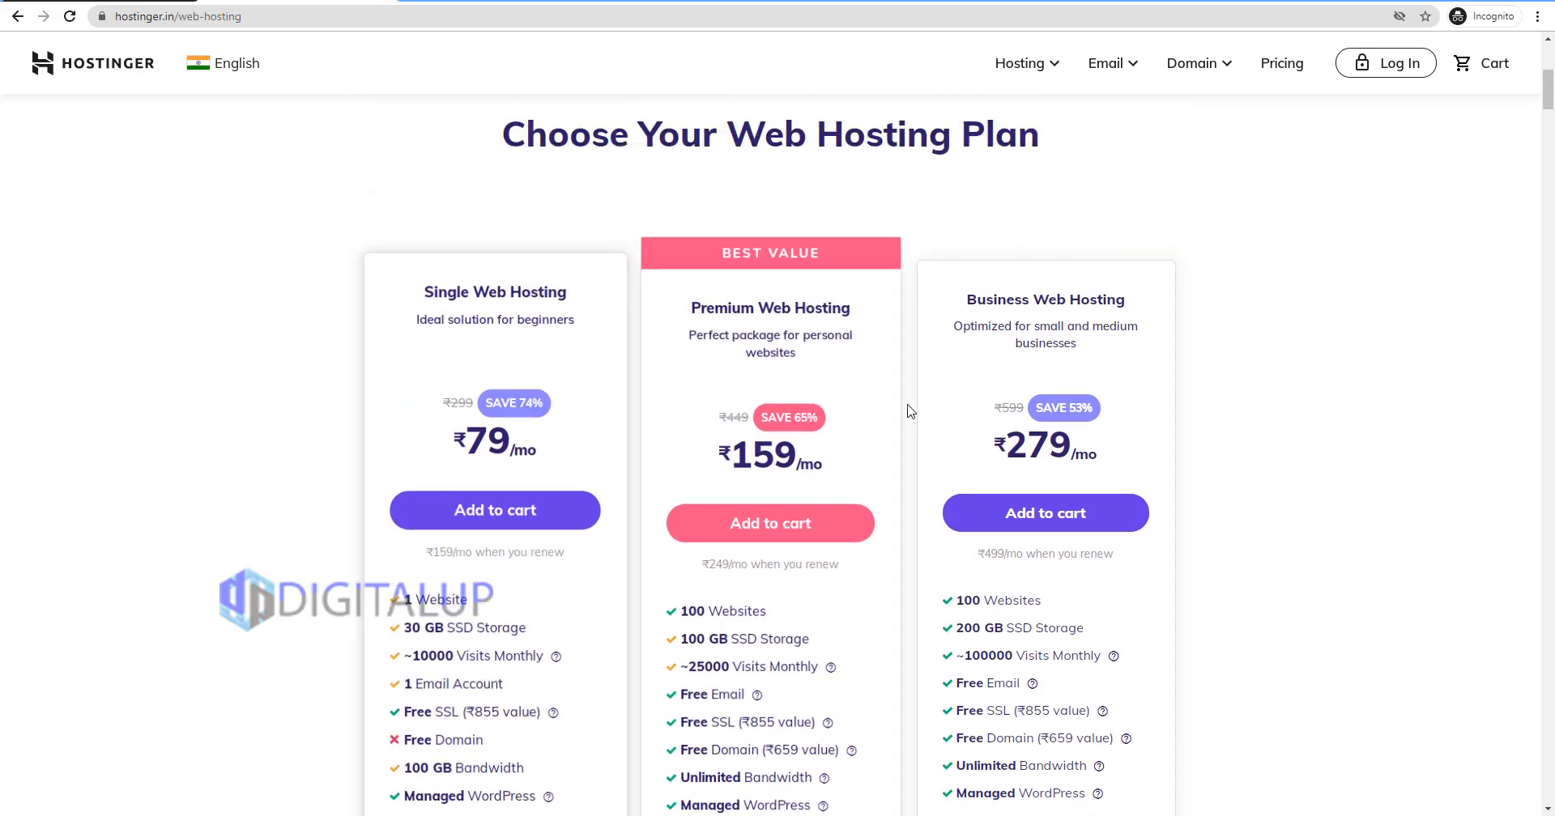
{"action": "scroll", "coordinate": [679, 542], "scroll_direction": "down", "scroll_amount": 4}
{"action": "scroll", "coordinate": [679, 541], "scroll_direction": "up", "scroll_amount": 1}
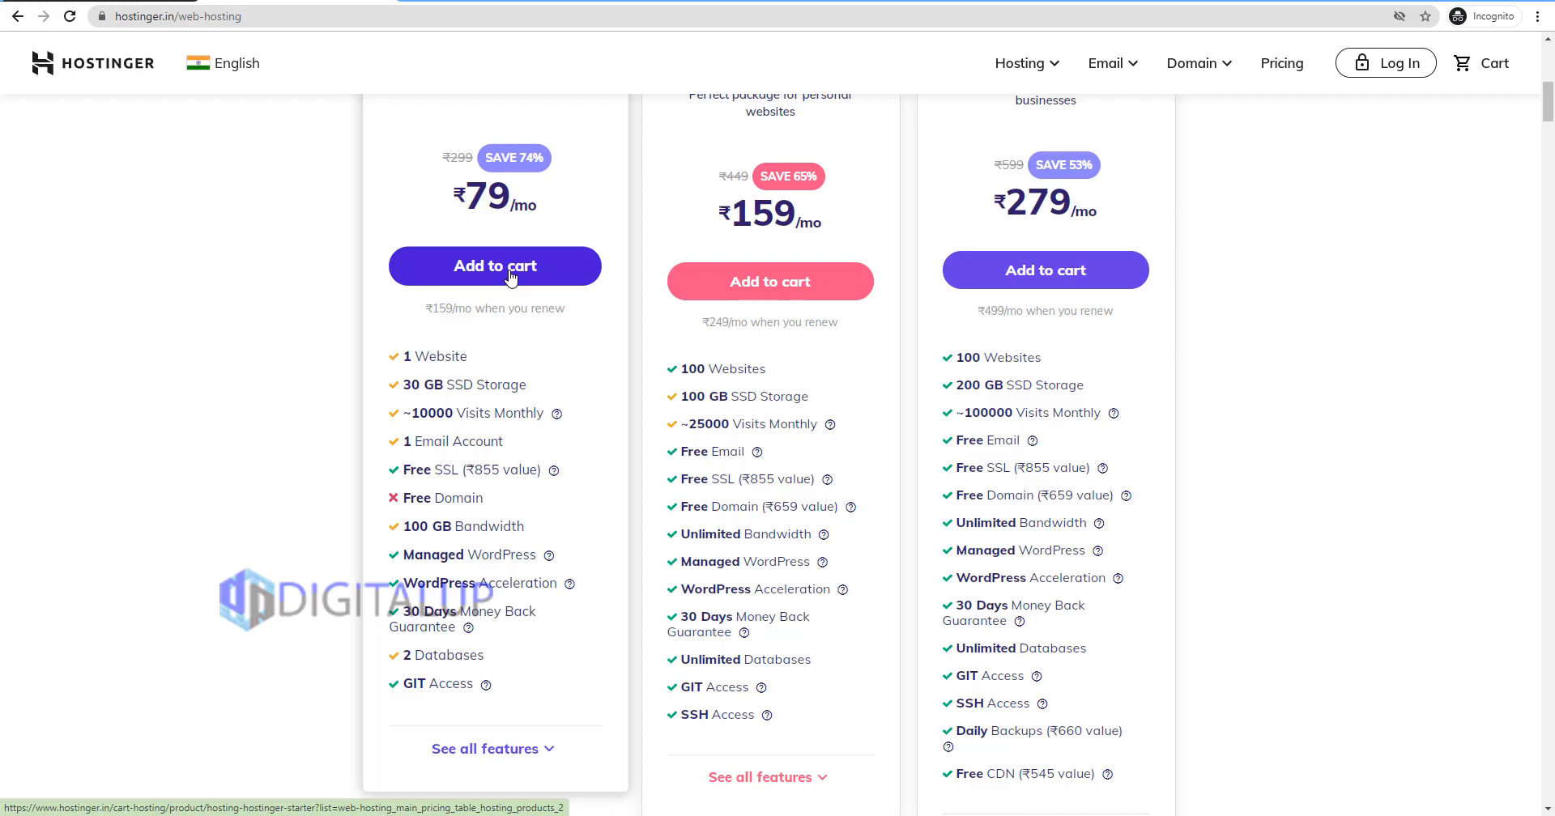
{"action": "left_click", "coordinate": [518, 270]}
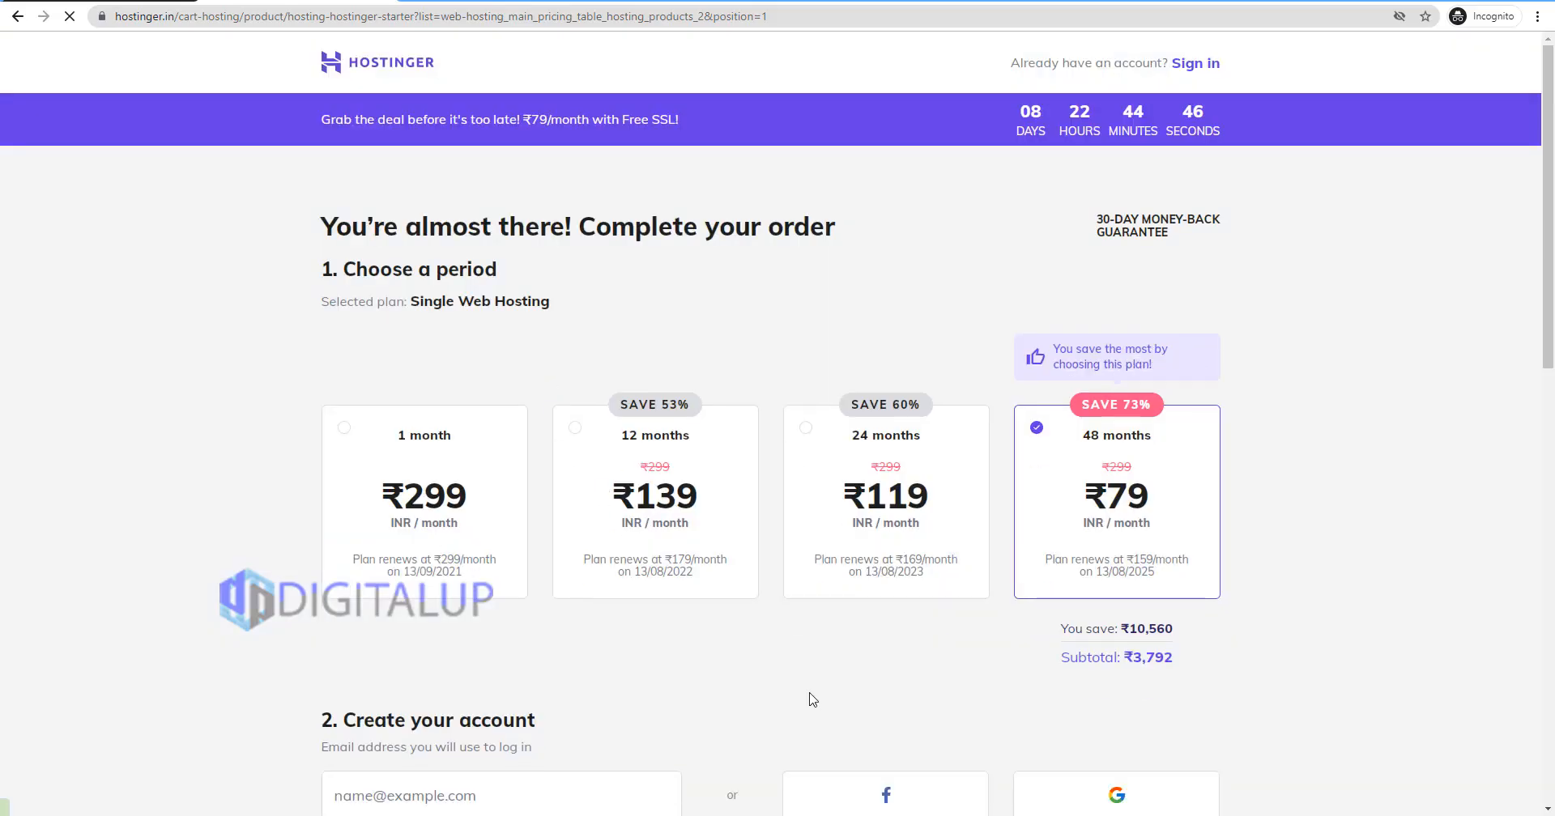
Step: Choose the 12-month period for the Single Web Hosting plan and highlight its savings amount
{"action": "left_click", "coordinate": [575, 429]}
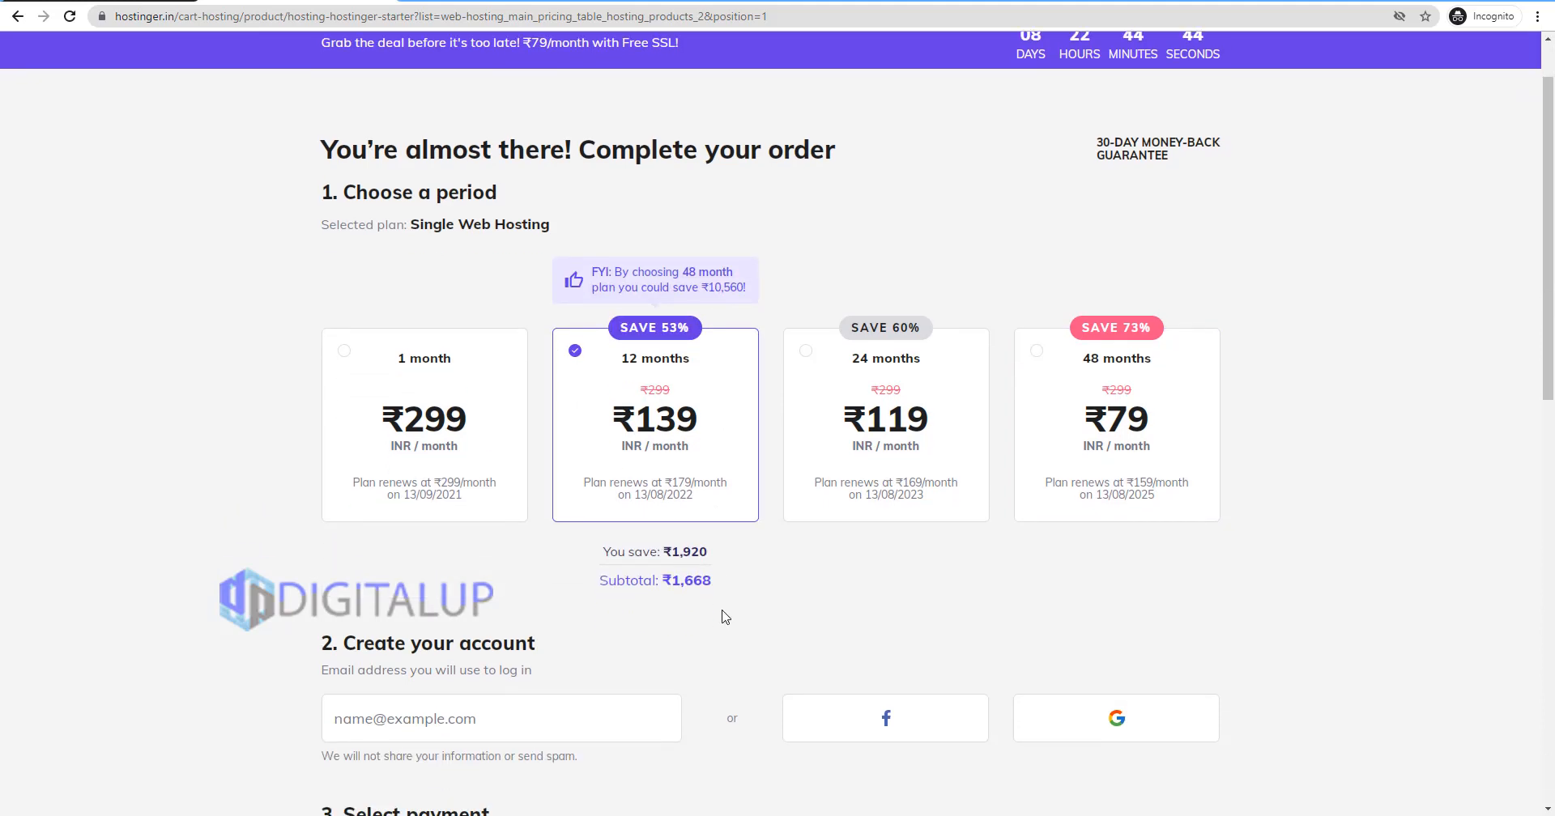
{"action": "scroll", "coordinate": [717, 607], "scroll_direction": "down", "scroll_amount": 1}
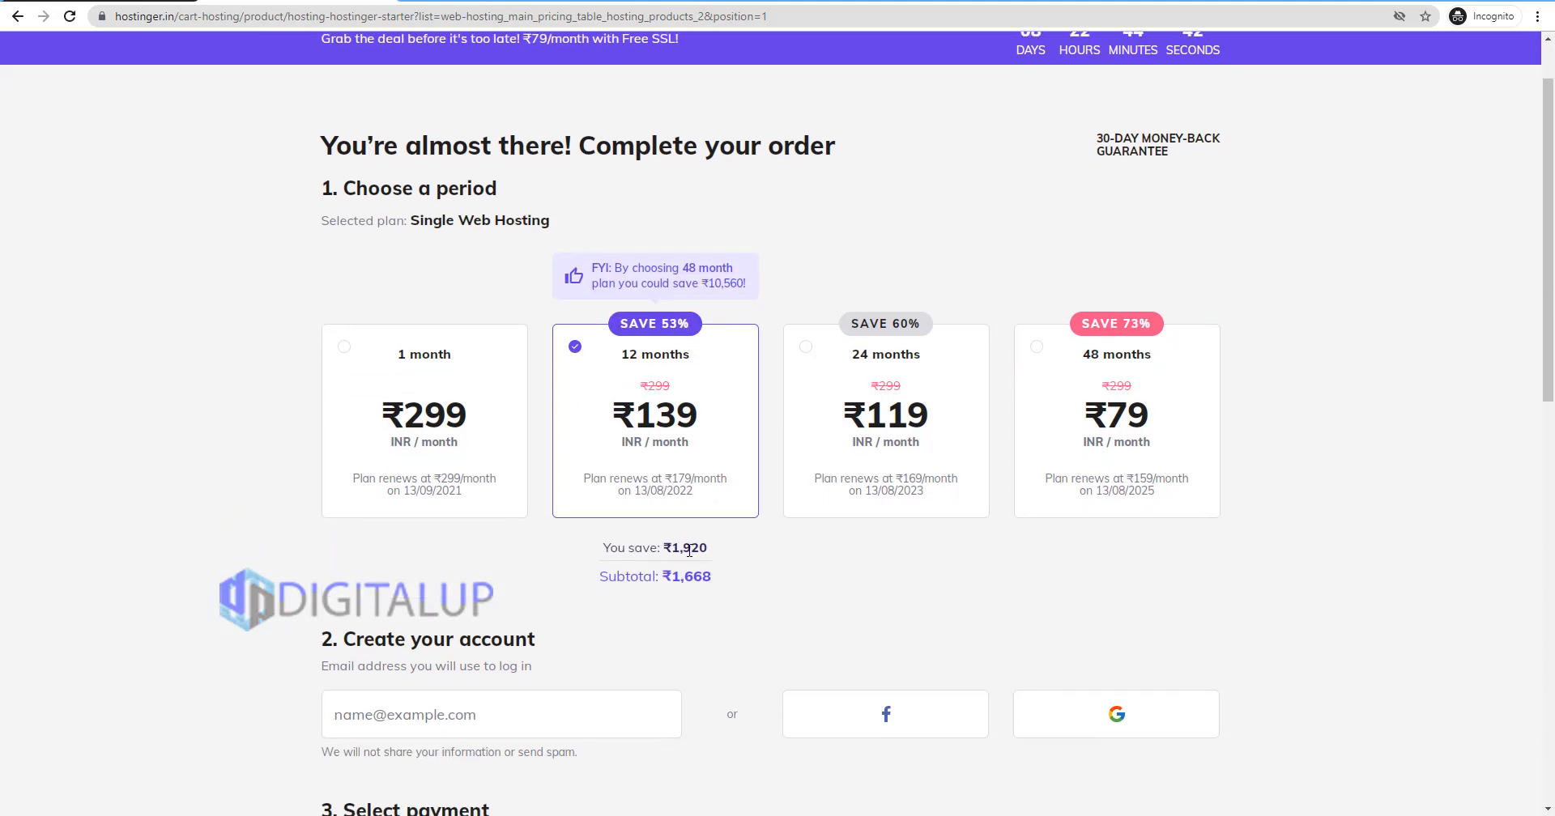
{"action": "triple_click", "coordinate": [689, 551]}
{"action": "left_click_drag", "start_coordinate": [709, 549], "coordinate": [659, 548]}
{"action": "scroll", "coordinate": [756, 610], "scroll_direction": "down", "scroll_amount": 1}
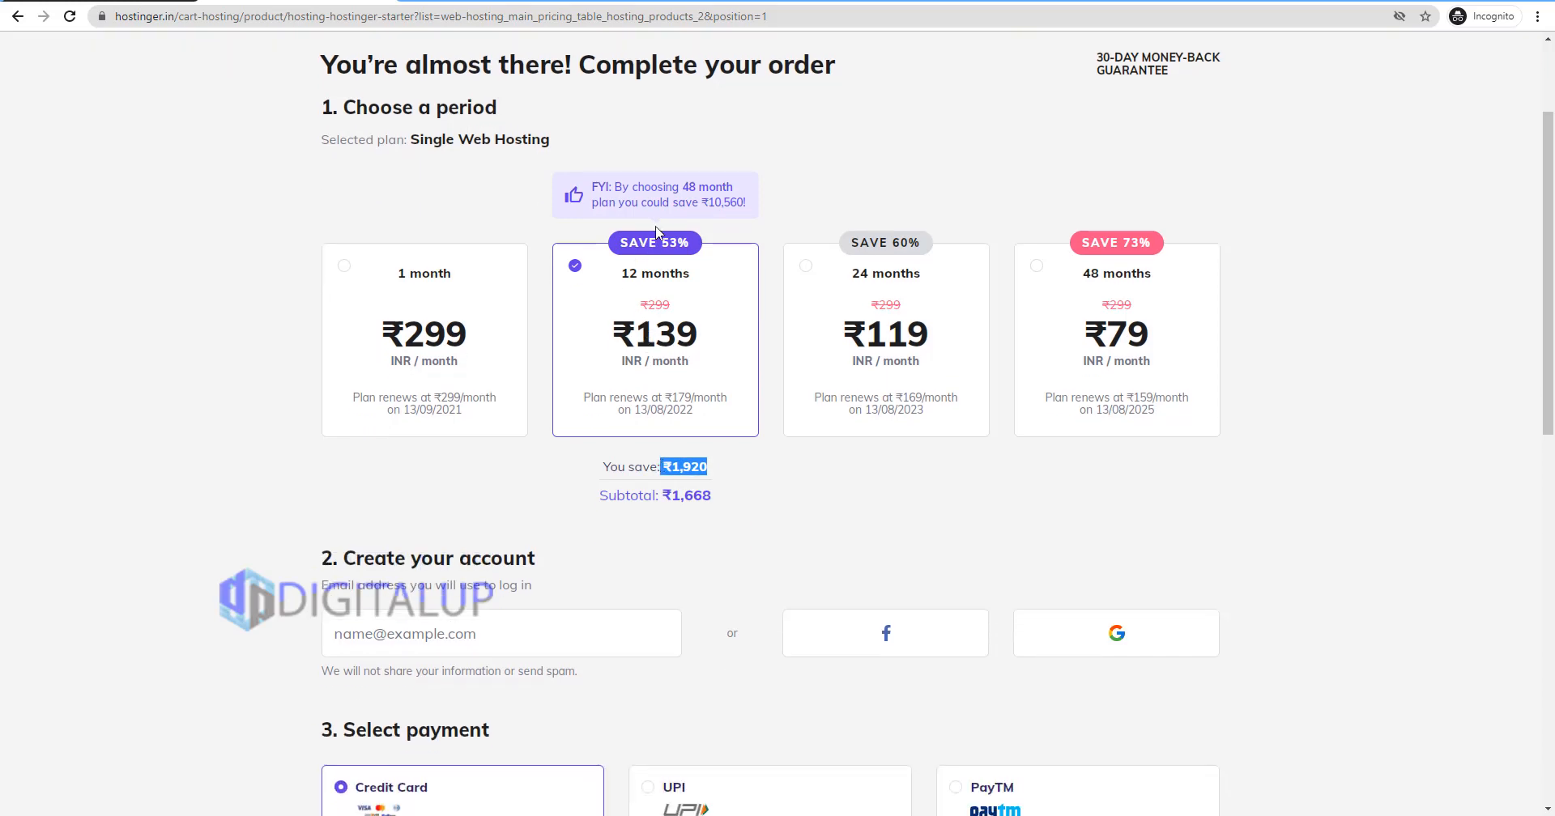
Step: Look through the checkout's account creation section, including its email field, and the available payment methods
{"action": "scroll", "coordinate": [670, 413], "scroll_direction": "down", "scroll_amount": 4}
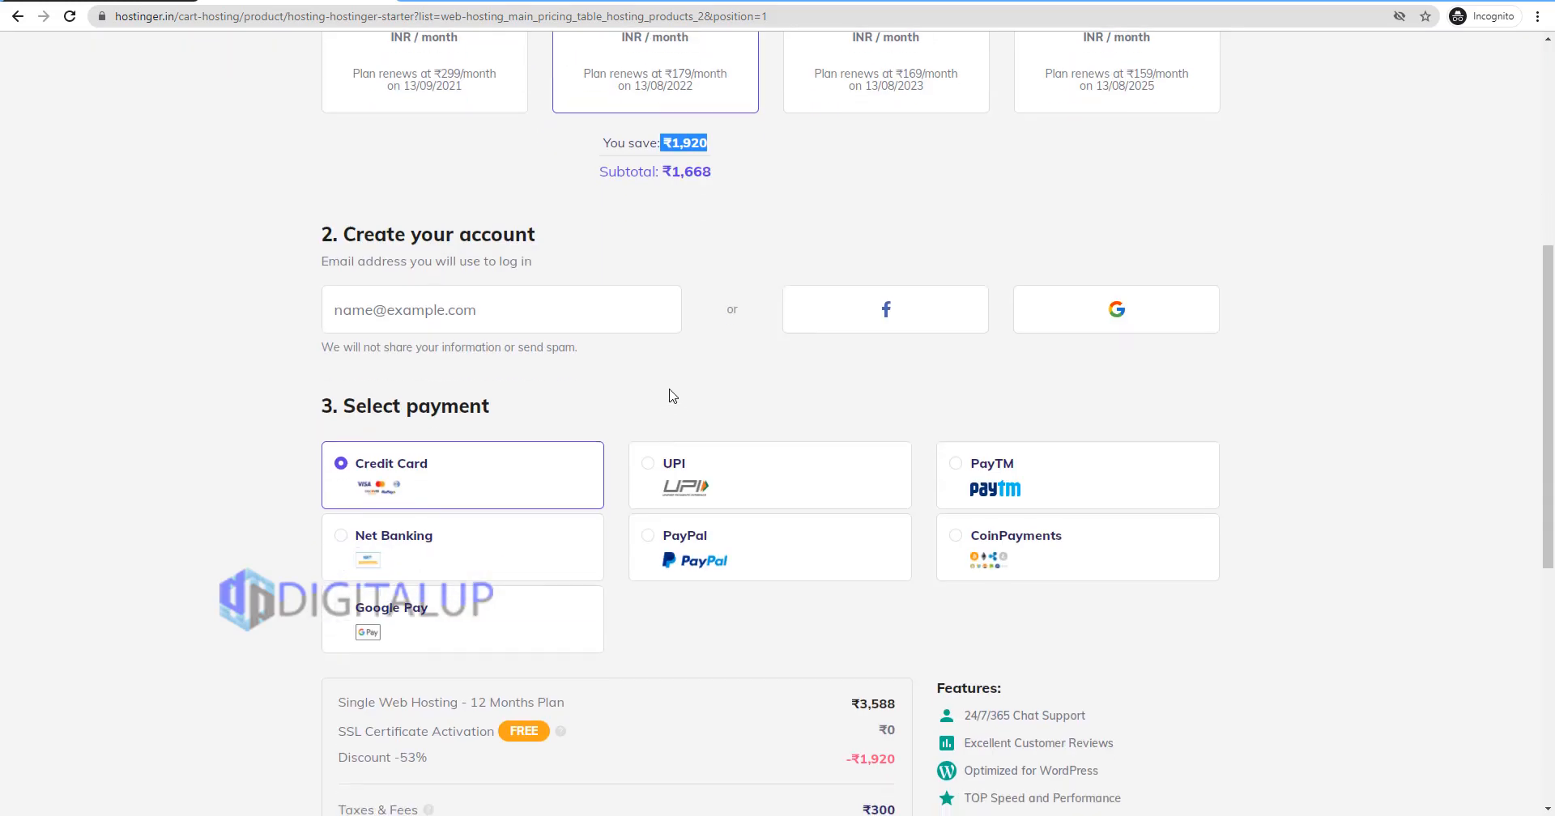
{"action": "left_click", "coordinate": [424, 296]}
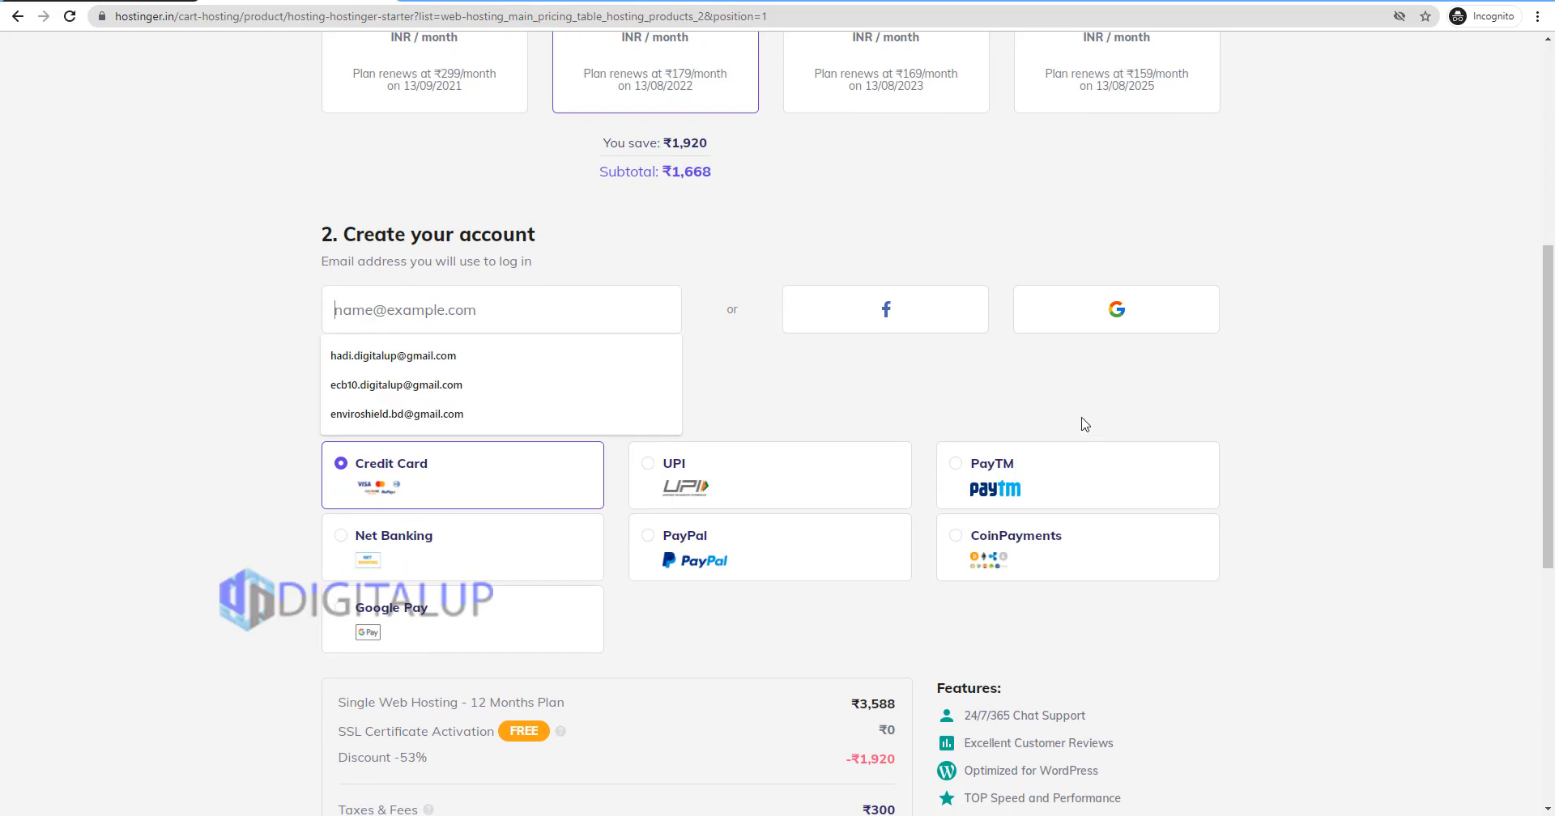
{"action": "scroll", "coordinate": [705, 438], "scroll_direction": "down", "scroll_amount": 3}
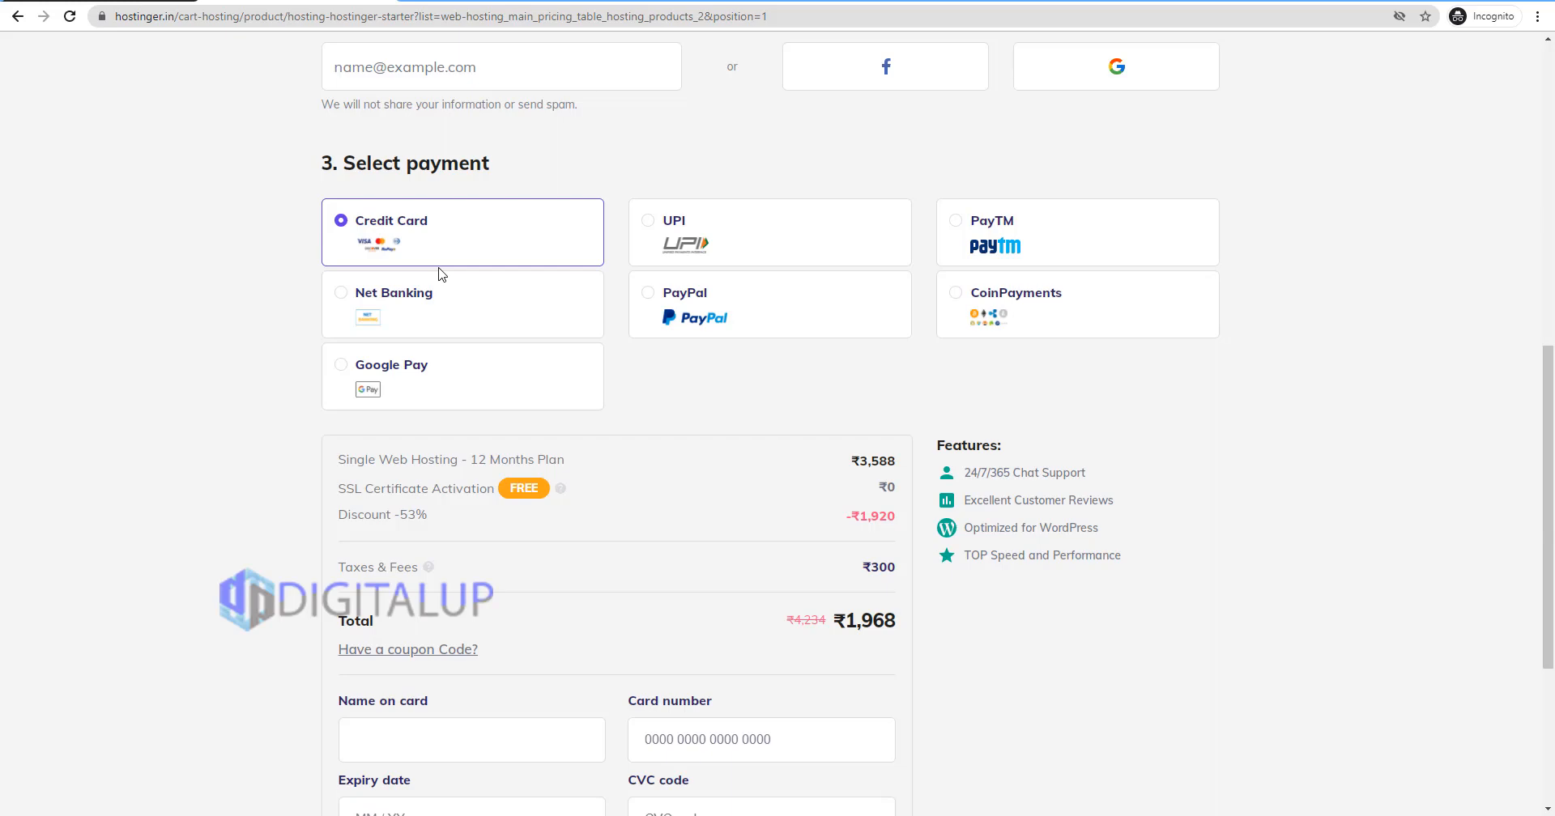
Step: Open digitalup.com.bd in a new browser tab and look through its home page
{"action": "key", "text": "ctrl+t"}
{"action": "type", "text": "d"}
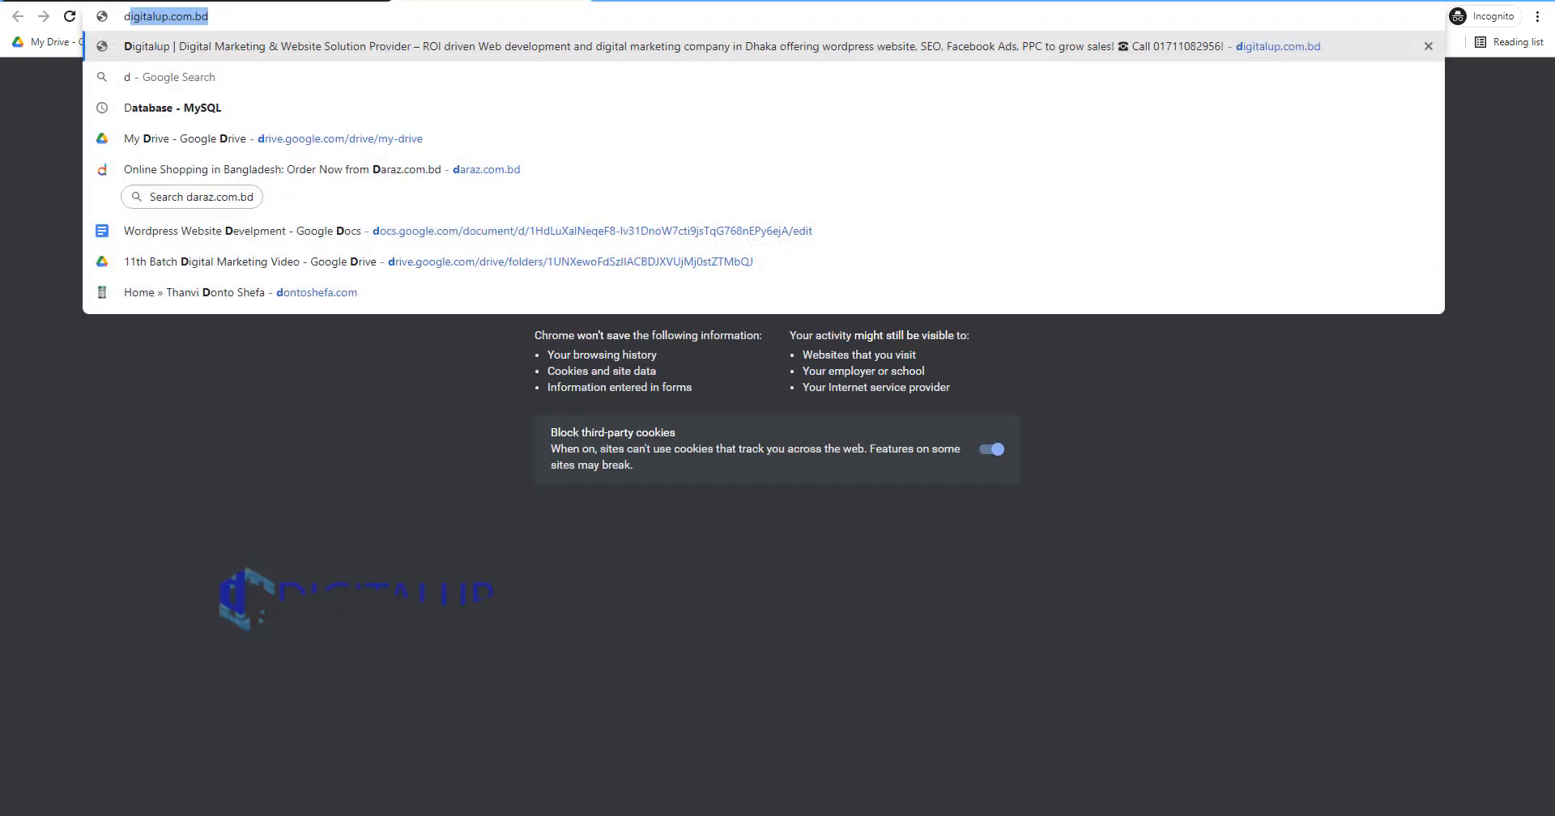
{"action": "key", "text": "Return"}
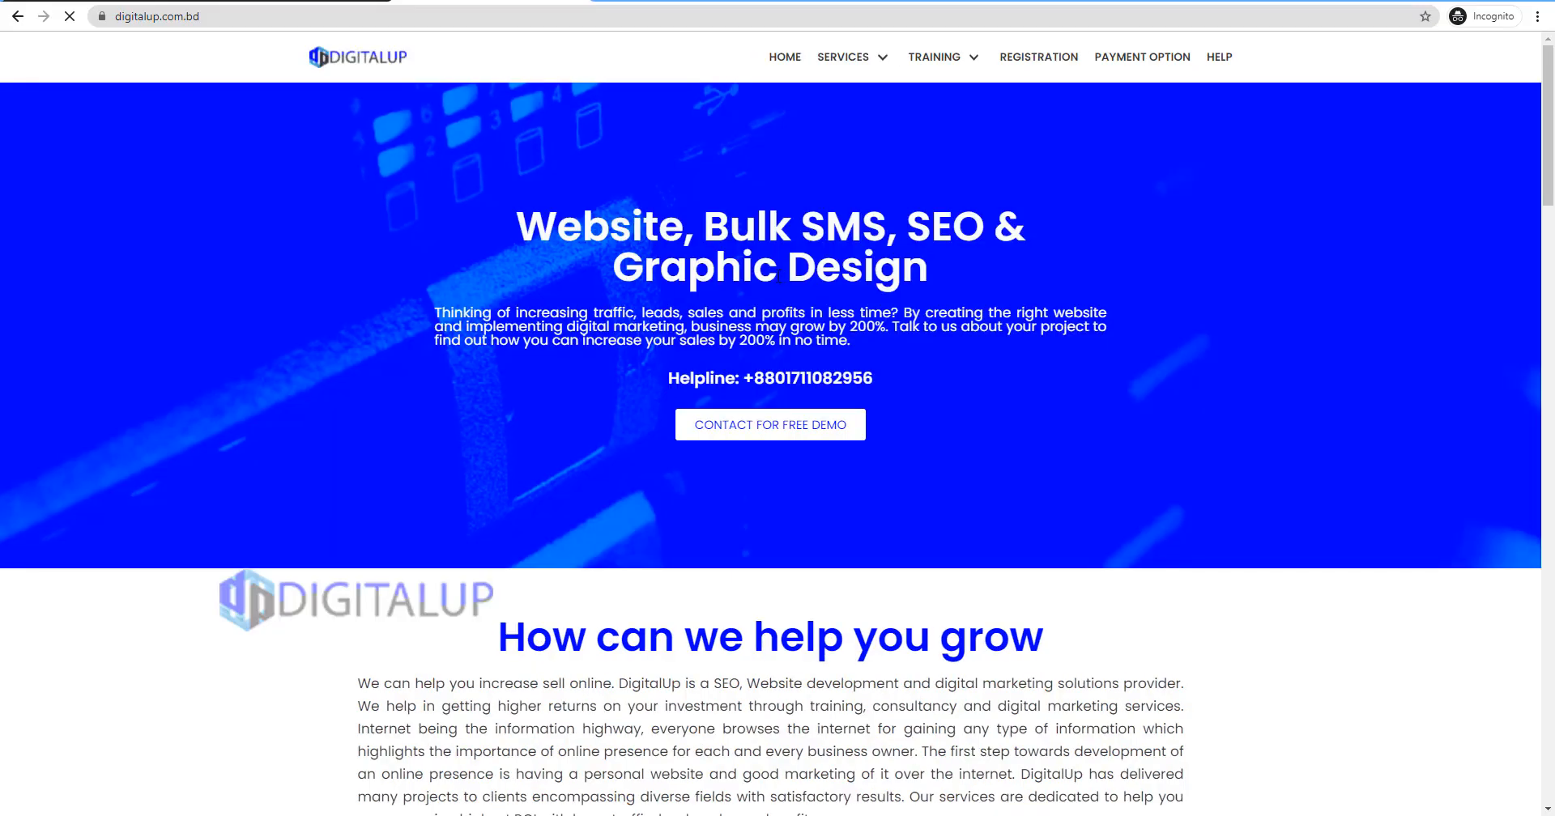
{"action": "scroll", "coordinate": [661, 257], "scroll_direction": "down", "scroll_amount": 9}
{"action": "scroll", "coordinate": [661, 256], "scroll_direction": "up", "scroll_amount": 7}
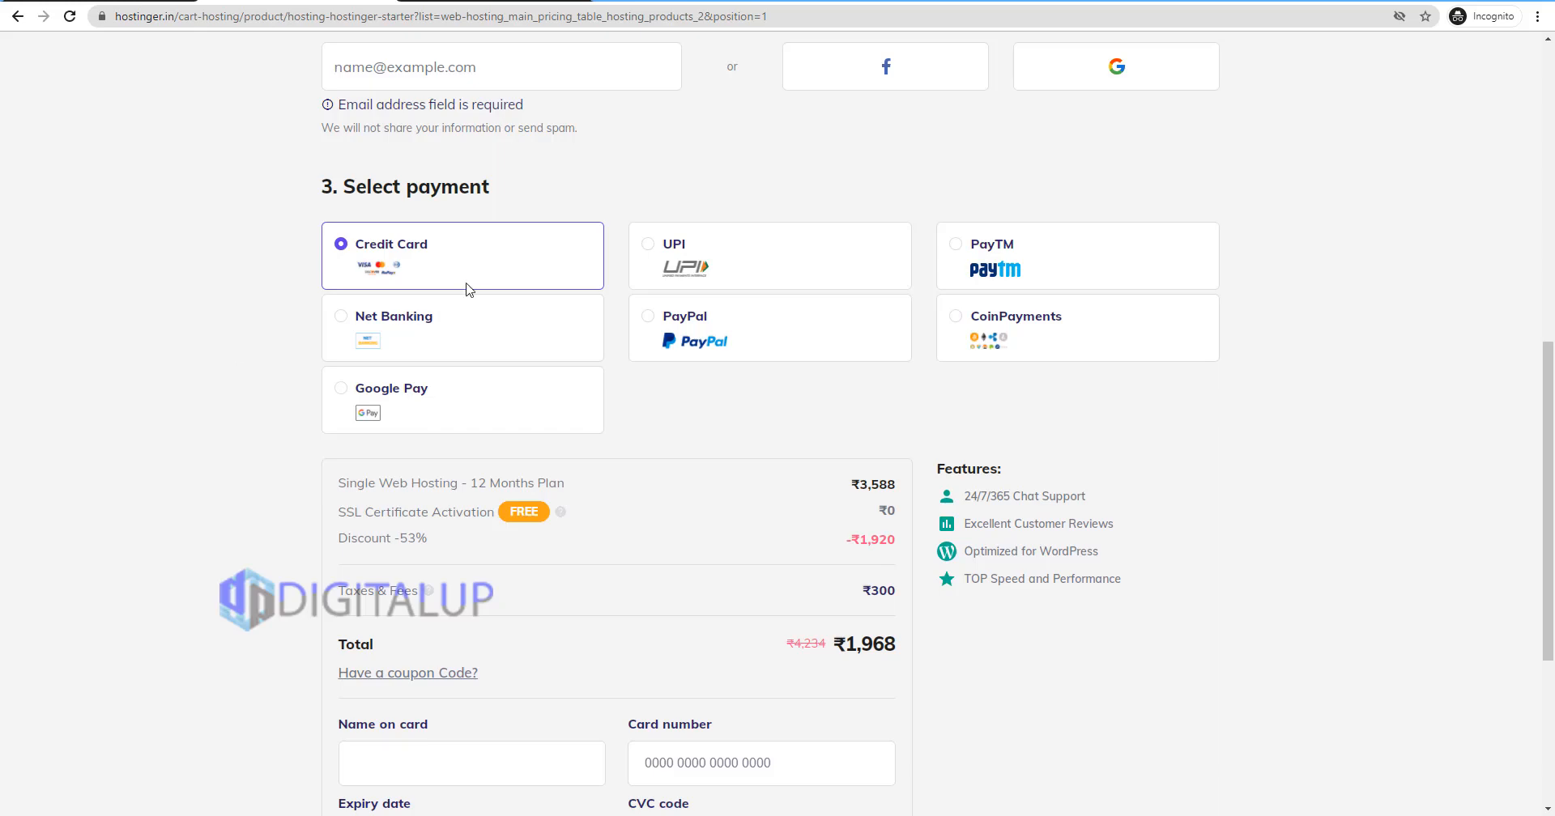
Step: Return to the Hostinger checkout and review the order summary, card details form, account section and payment options
{"action": "scroll", "coordinate": [538, 609], "scroll_direction": "down", "scroll_amount": 3}
{"action": "scroll", "coordinate": [537, 609], "scroll_direction": "down", "scroll_amount": 2}
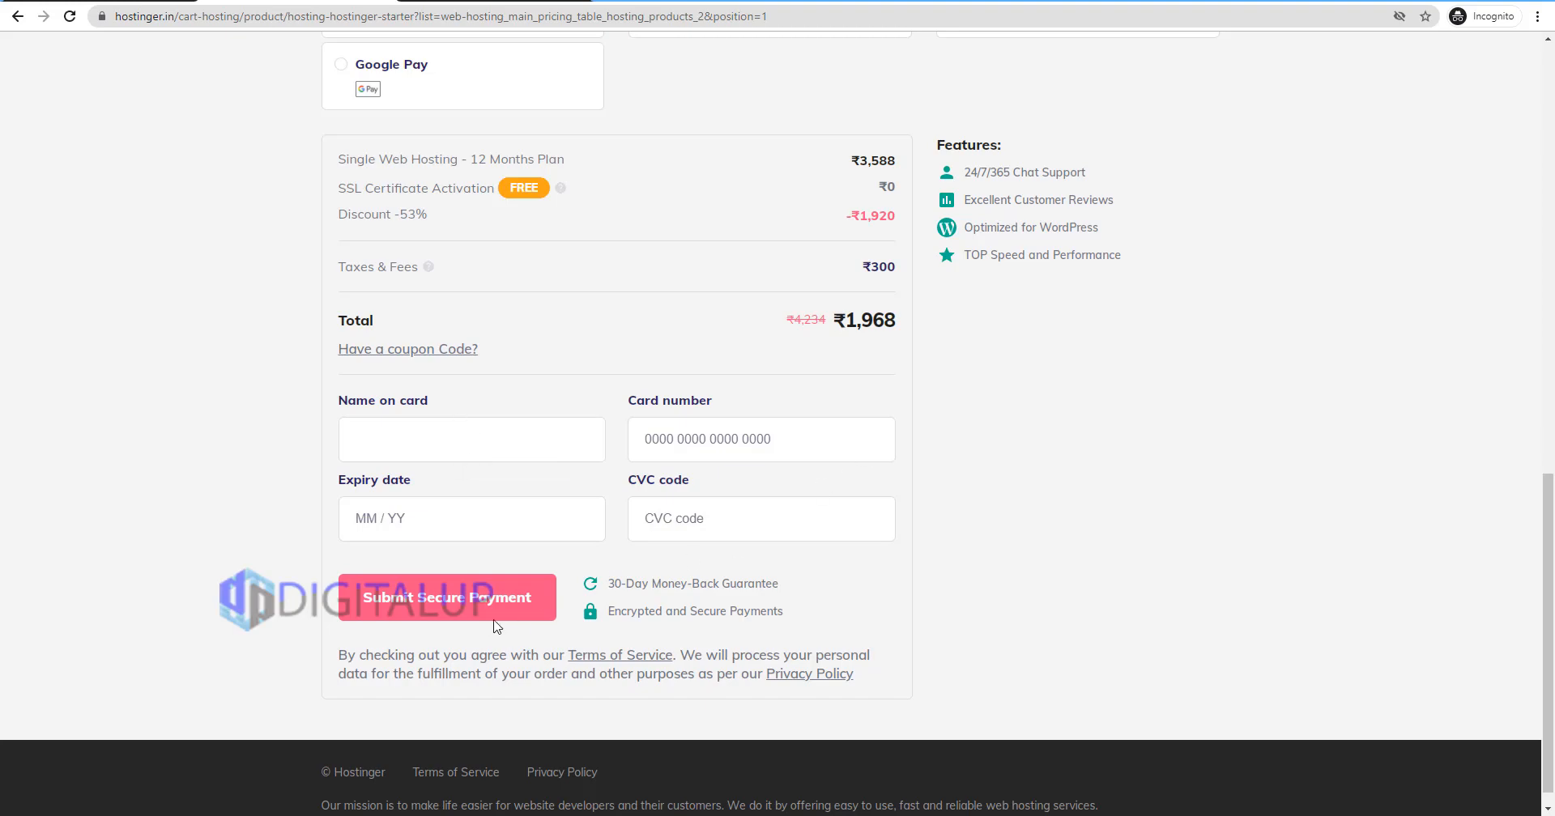
{"action": "scroll", "coordinate": [582, 562], "scroll_direction": "up", "scroll_amount": 4}
{"action": "scroll", "coordinate": [527, 319], "scroll_direction": "up", "scroll_amount": 3}
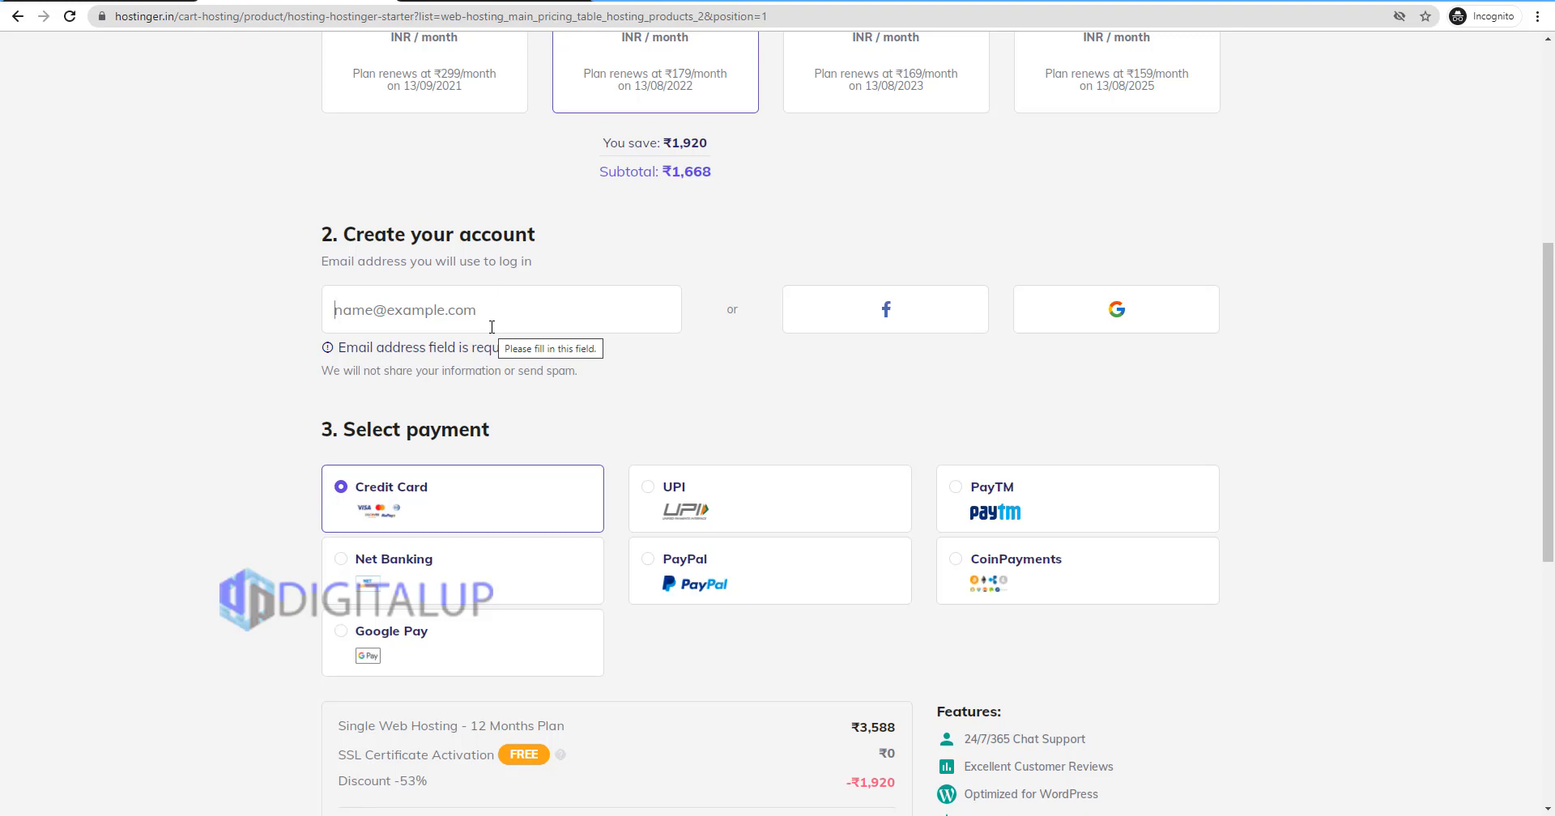
{"action": "scroll", "coordinate": [786, 624], "scroll_direction": "down", "scroll_amount": 7}
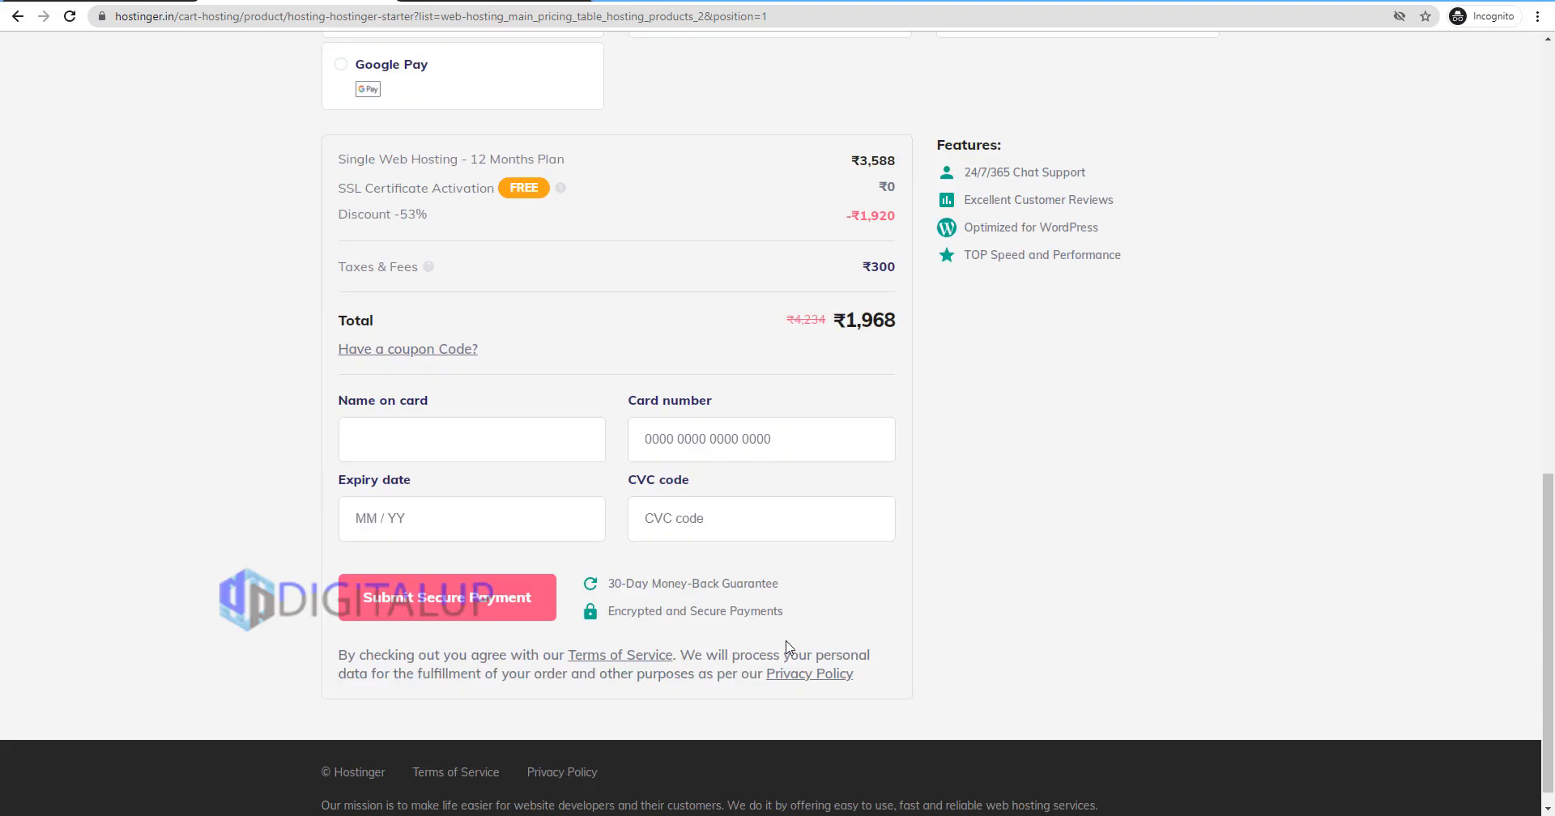
{"action": "scroll", "coordinate": [785, 646], "scroll_direction": "up", "scroll_amount": 3}
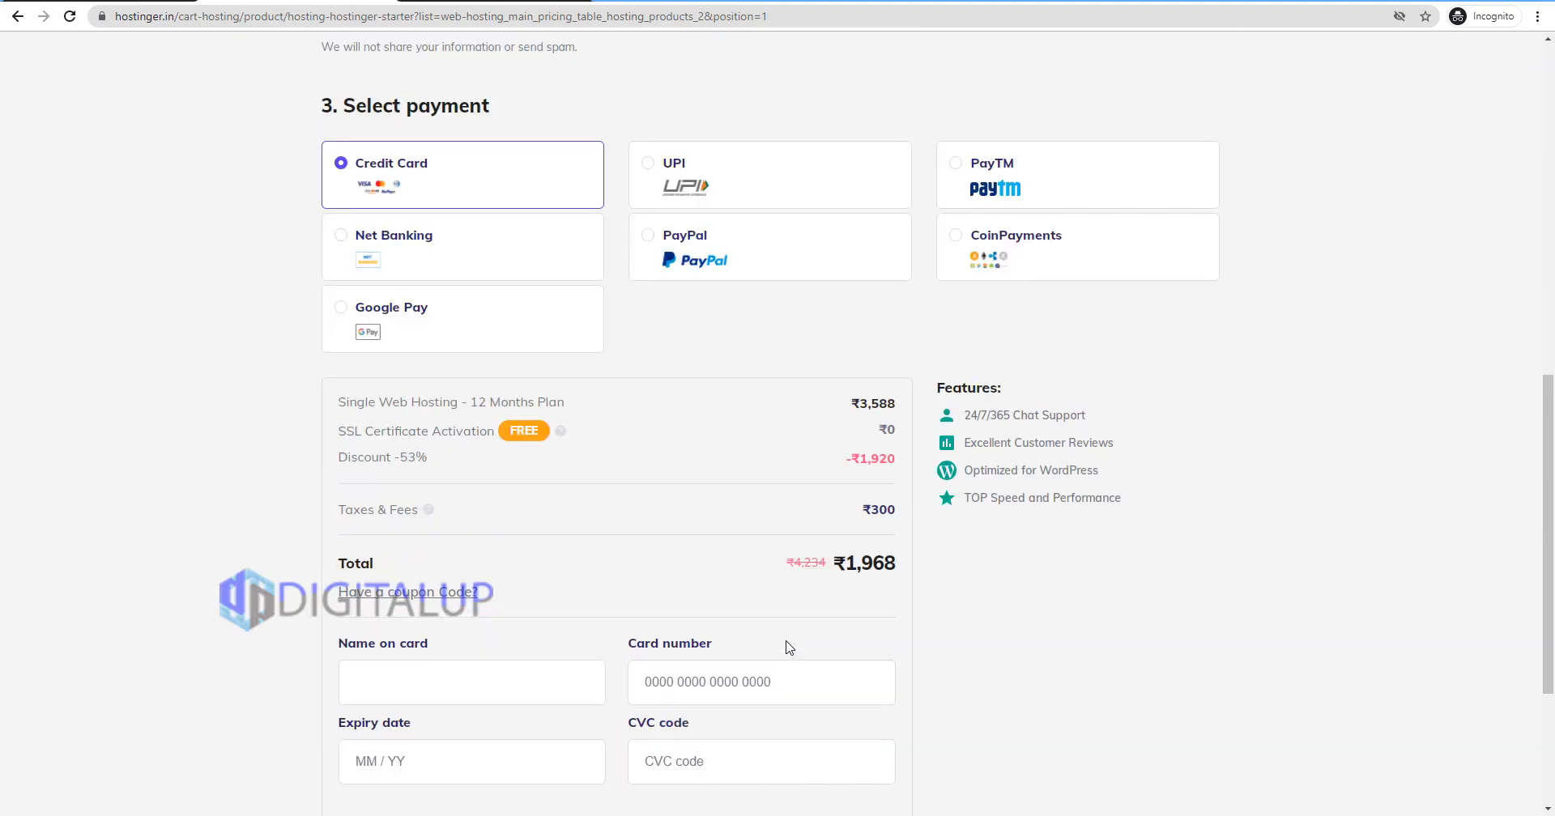
{"action": "scroll", "coordinate": [785, 647], "scroll_direction": "up", "scroll_amount": 10}
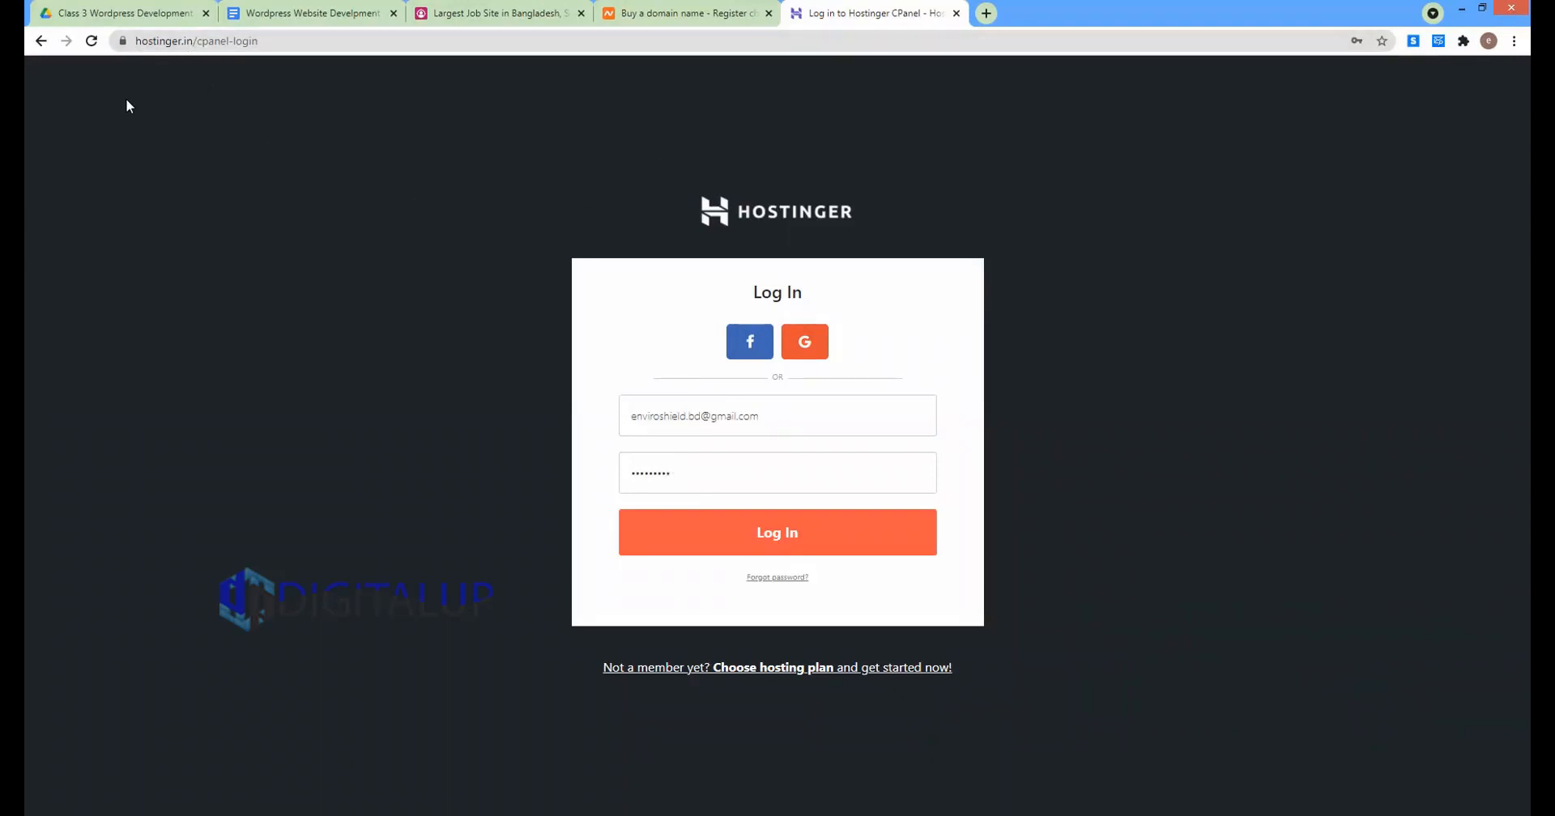
Step: Log in to the Hostinger account with the prefilled credentials and start the guided website setup
{"action": "left_click", "coordinate": [794, 536]}
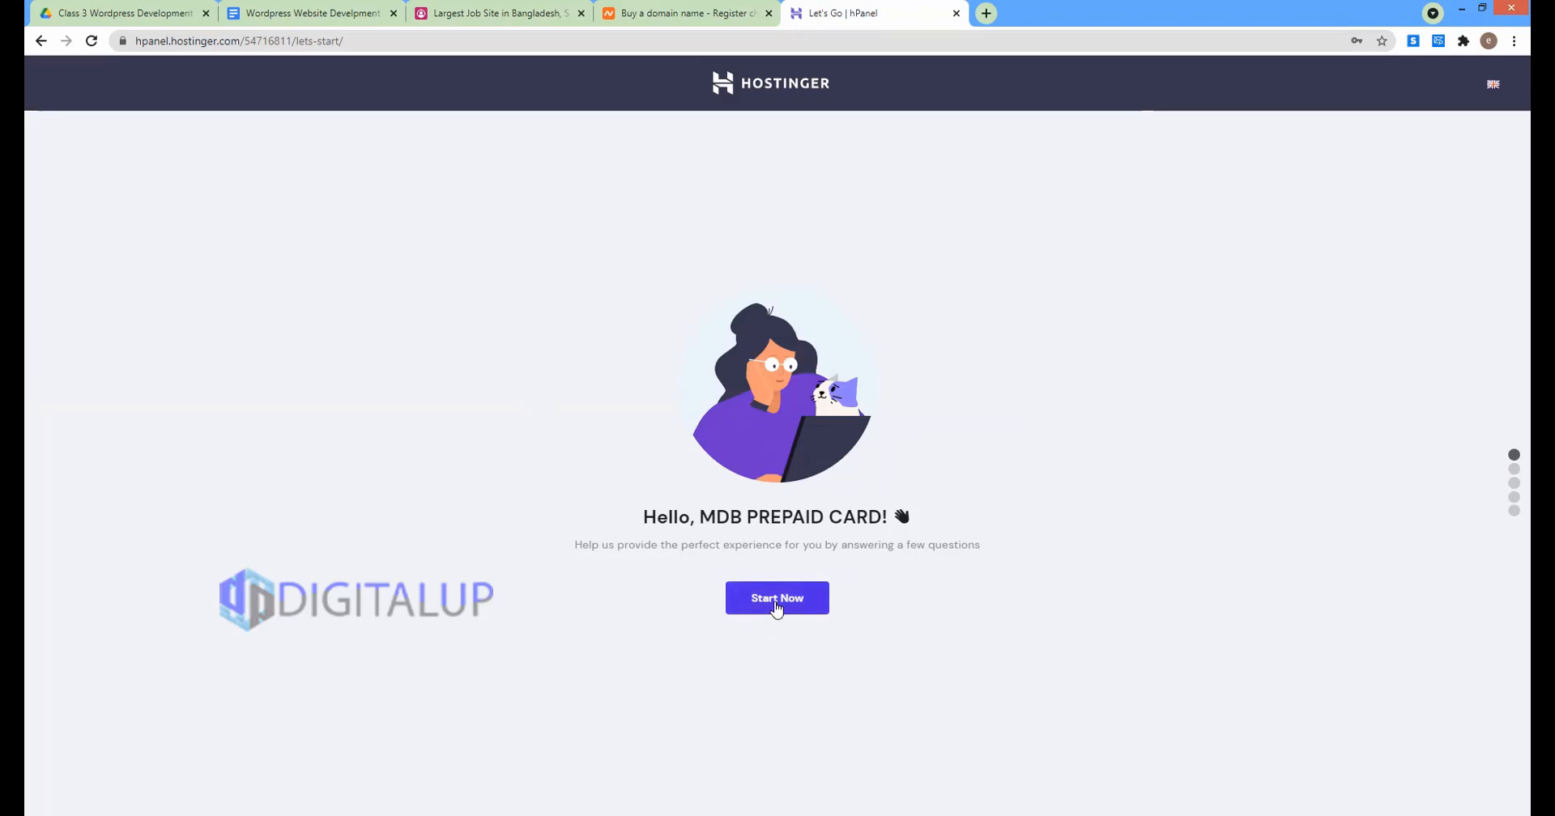
{"action": "left_click", "coordinate": [776, 606]}
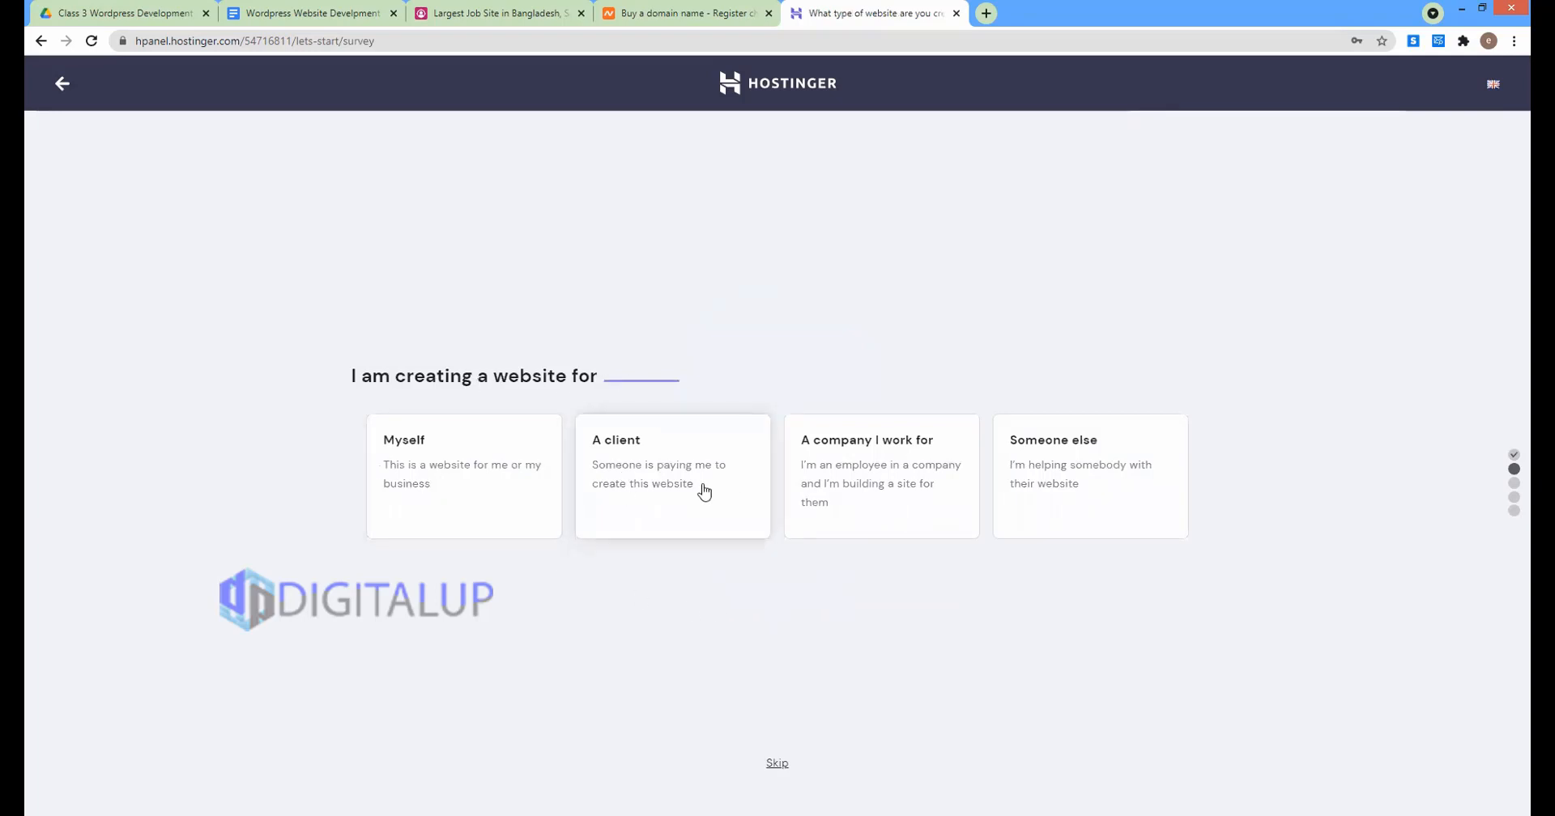
Step: Select WordPress as the website platform, skipping both the survey question and the template selection
{"action": "left_click", "coordinate": [774, 767]}
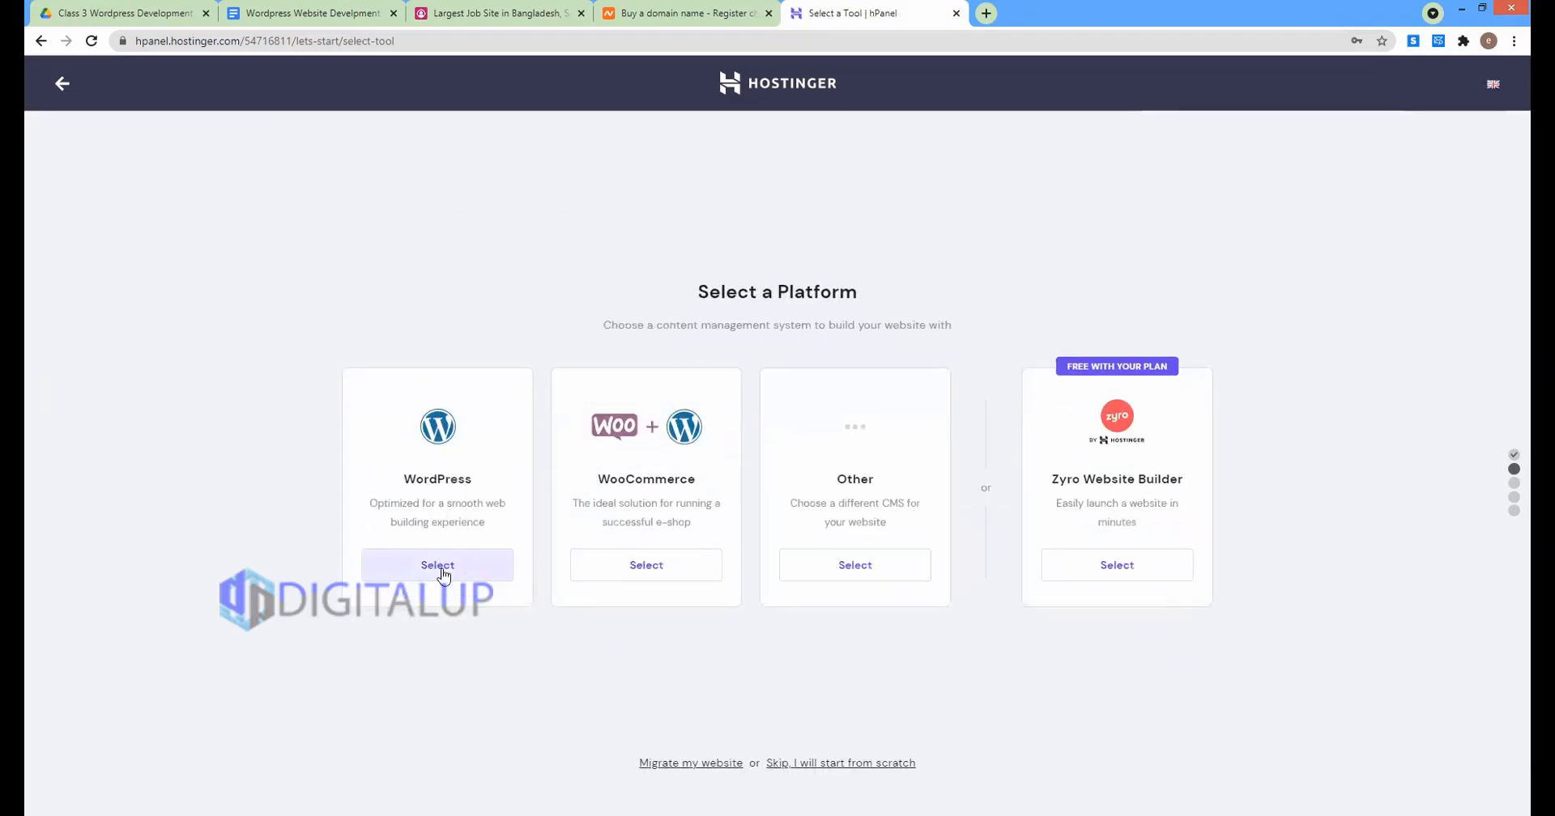
{"action": "left_click", "coordinate": [443, 575]}
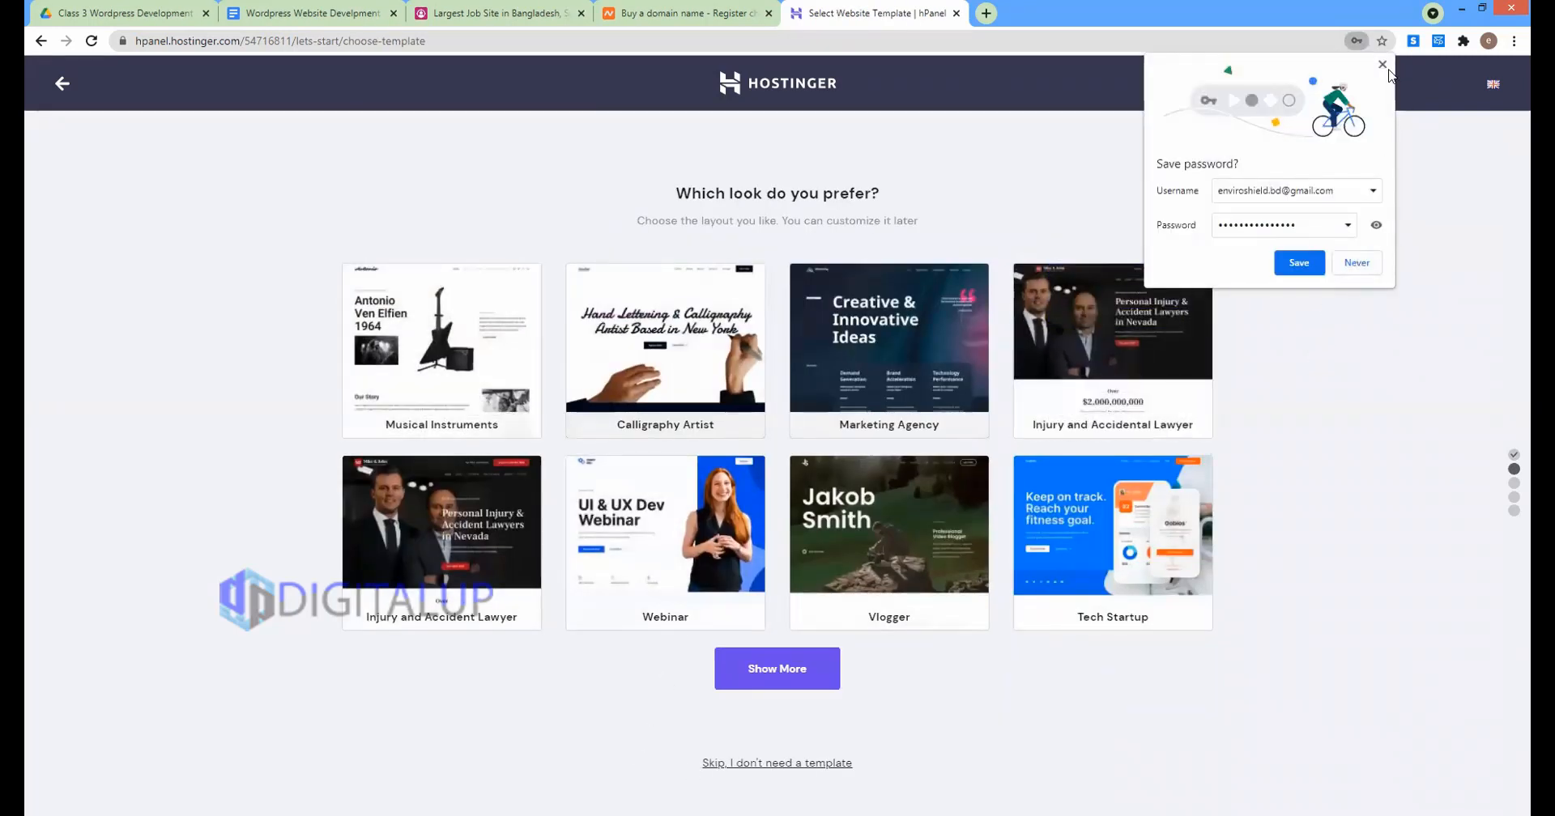
{"action": "double_click", "coordinate": [792, 764]}
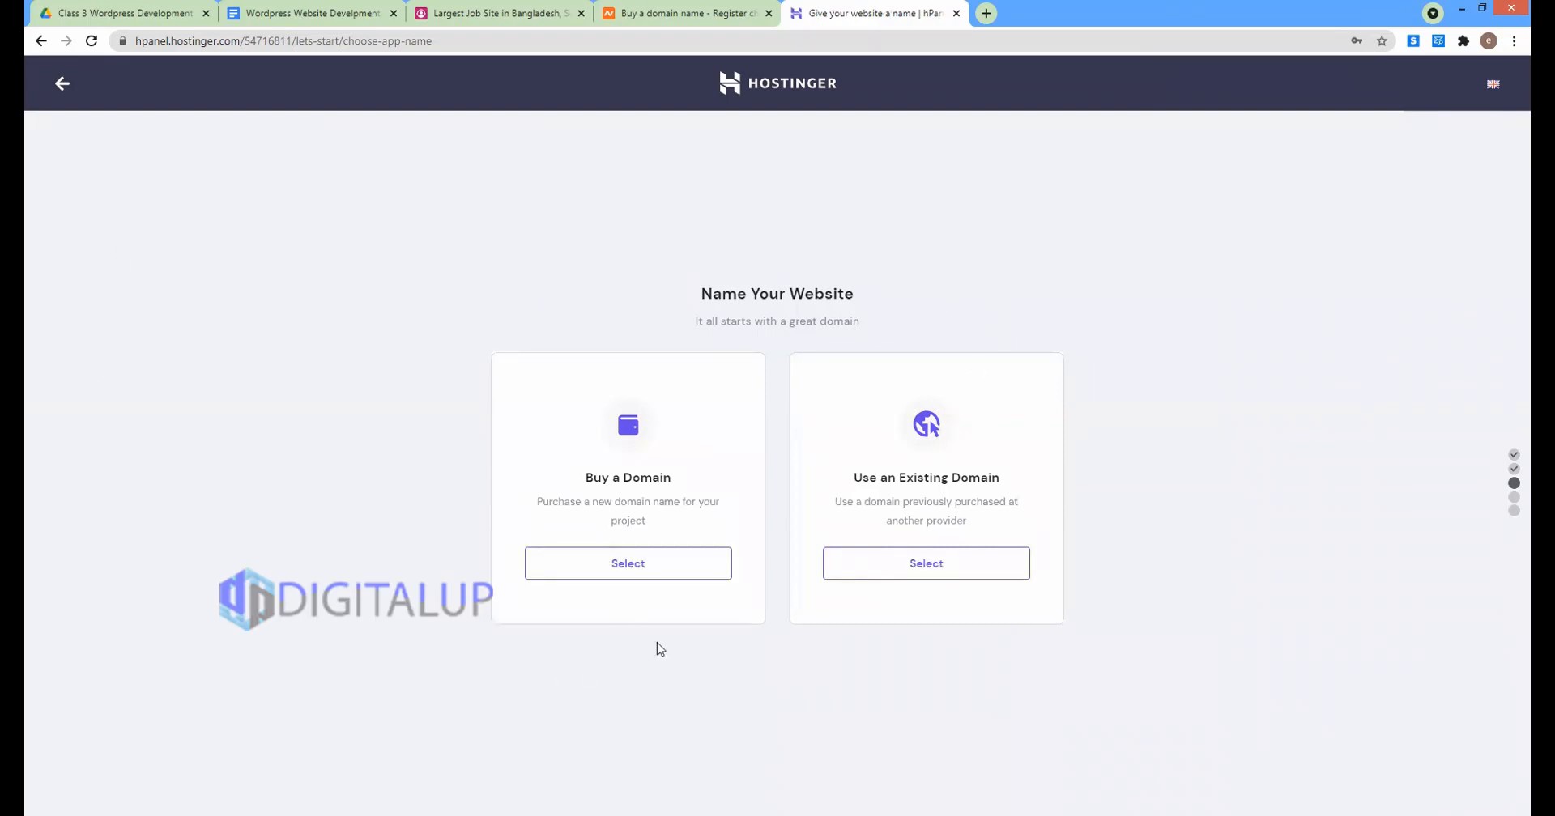
Step: Use the existing domain enviroshieldbd.com for the website and continue to the setup overview
{"action": "left_click", "coordinate": [892, 571]}
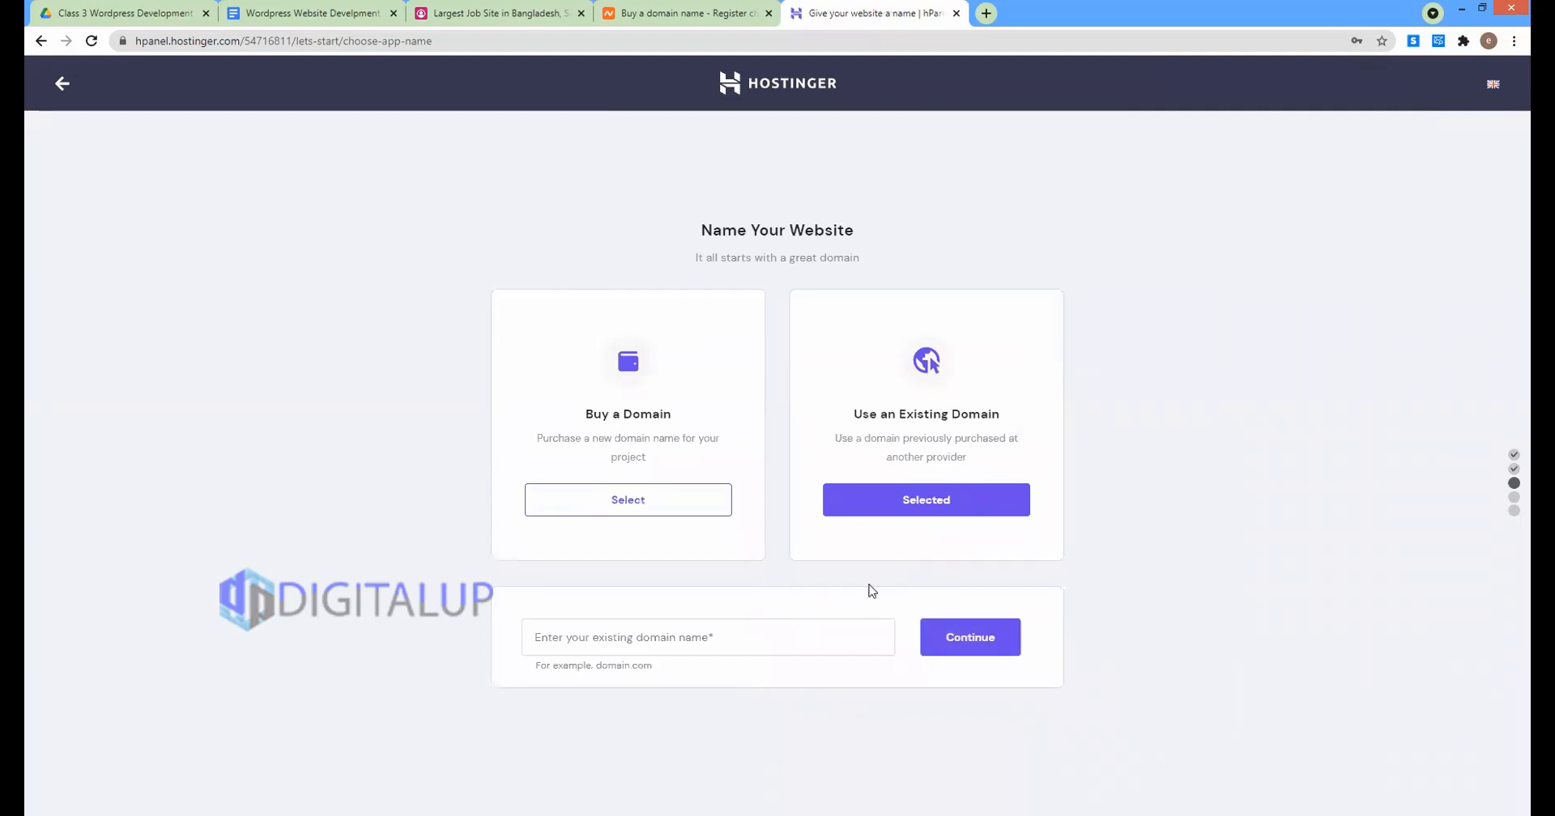
{"action": "left_click", "coordinate": [732, 644]}
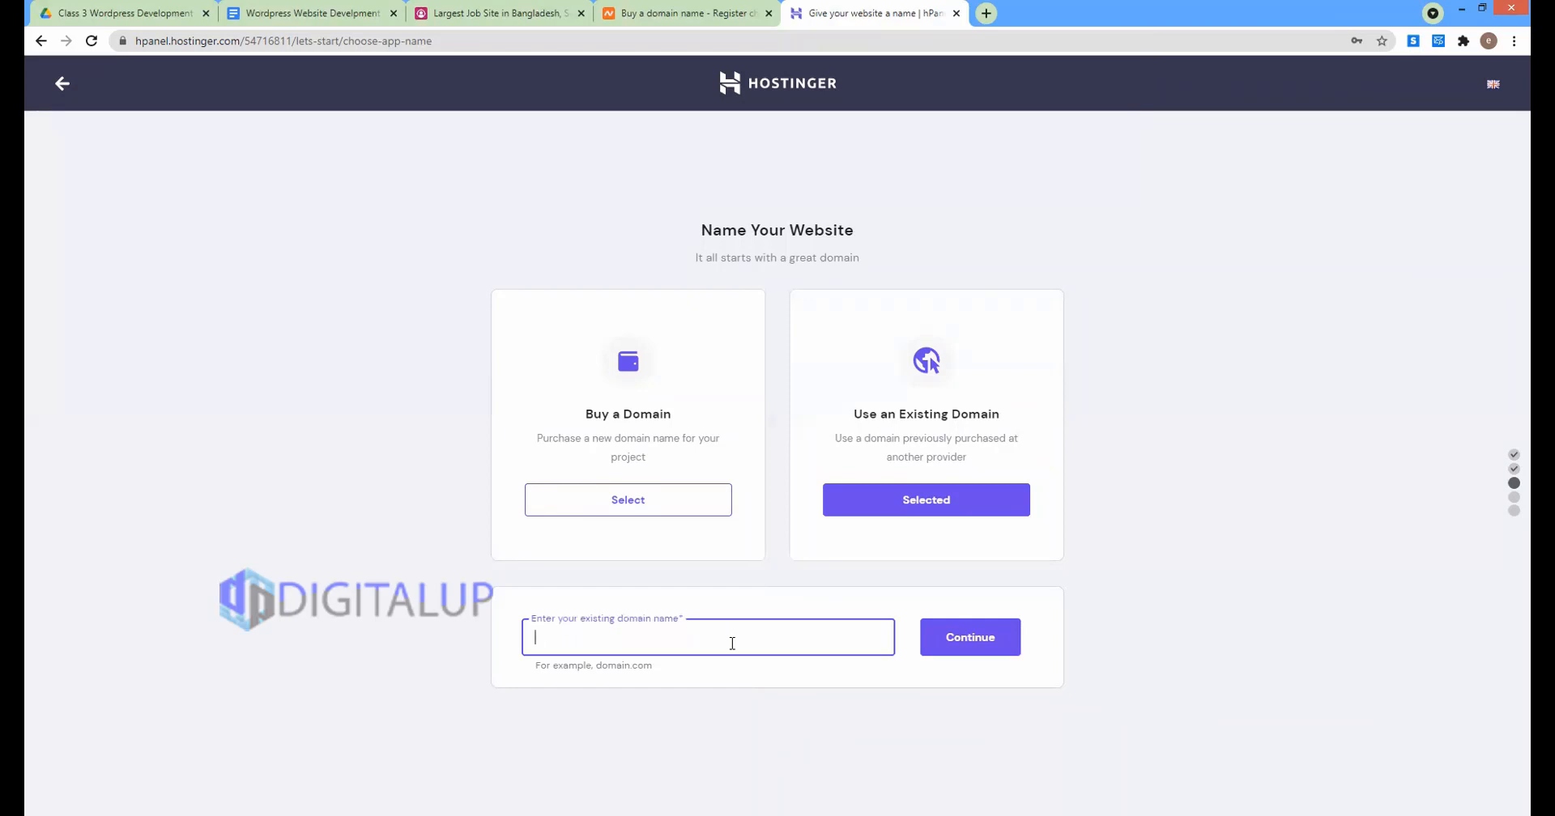
{"action": "type", "text": "enviroshieldbd.com"}
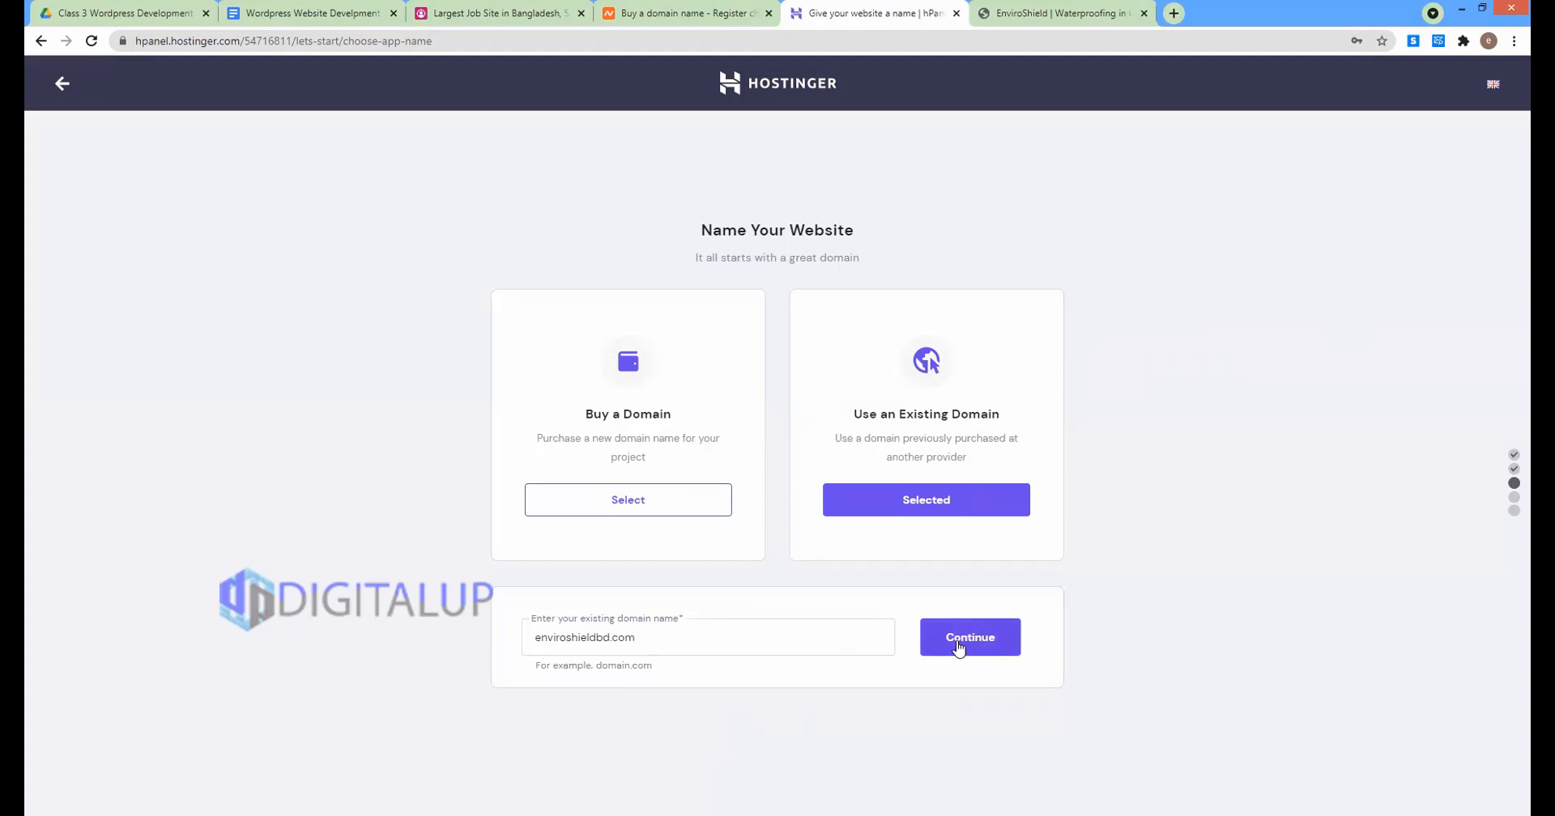
{"action": "left_click", "coordinate": [958, 643]}
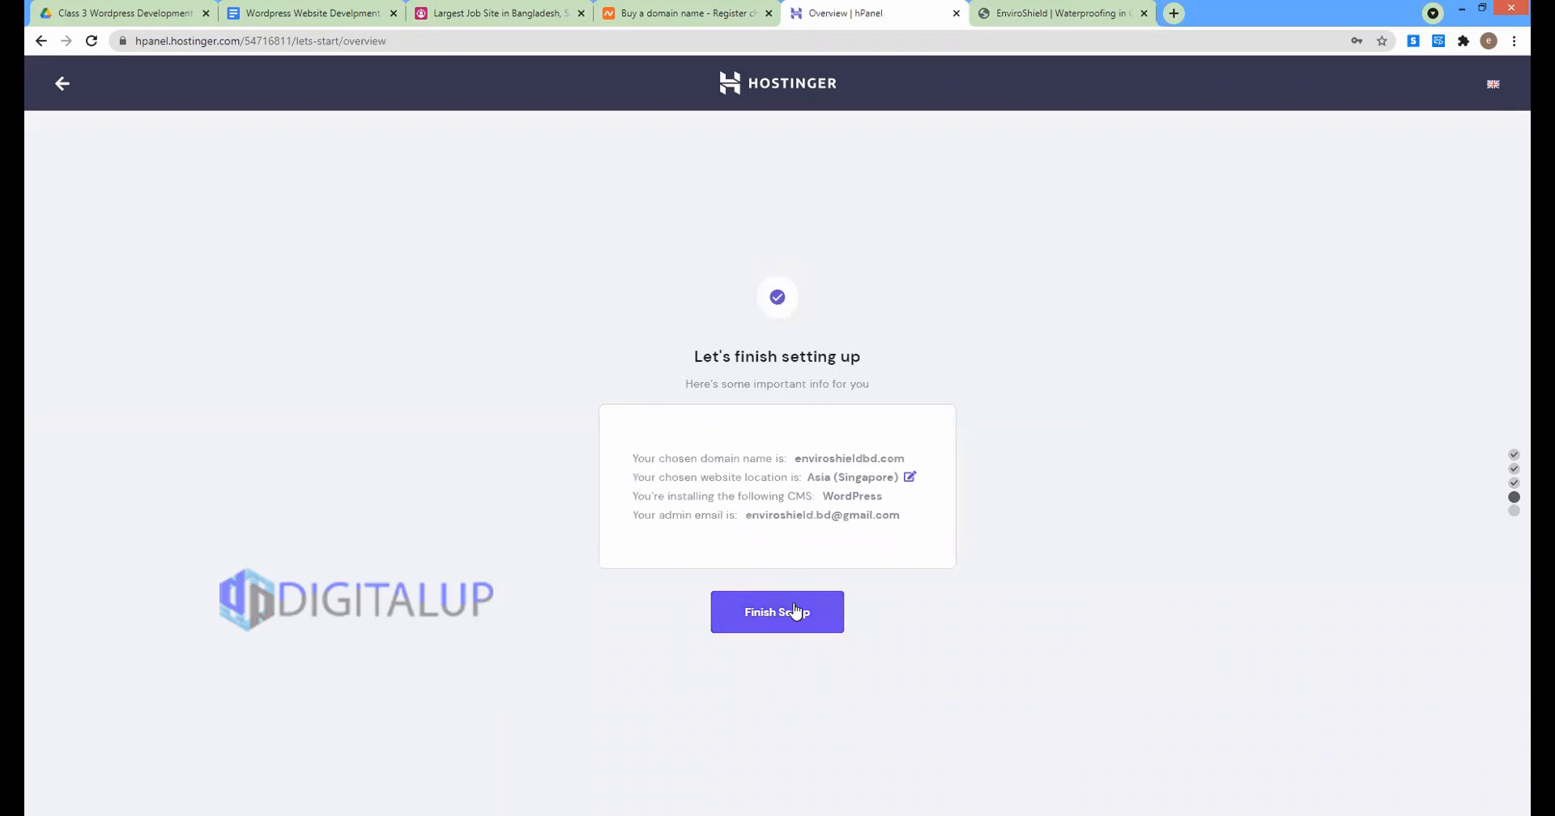
Step: Finish the website setup and open the WordPress admin area of the new site
{"action": "left_click", "coordinate": [777, 612]}
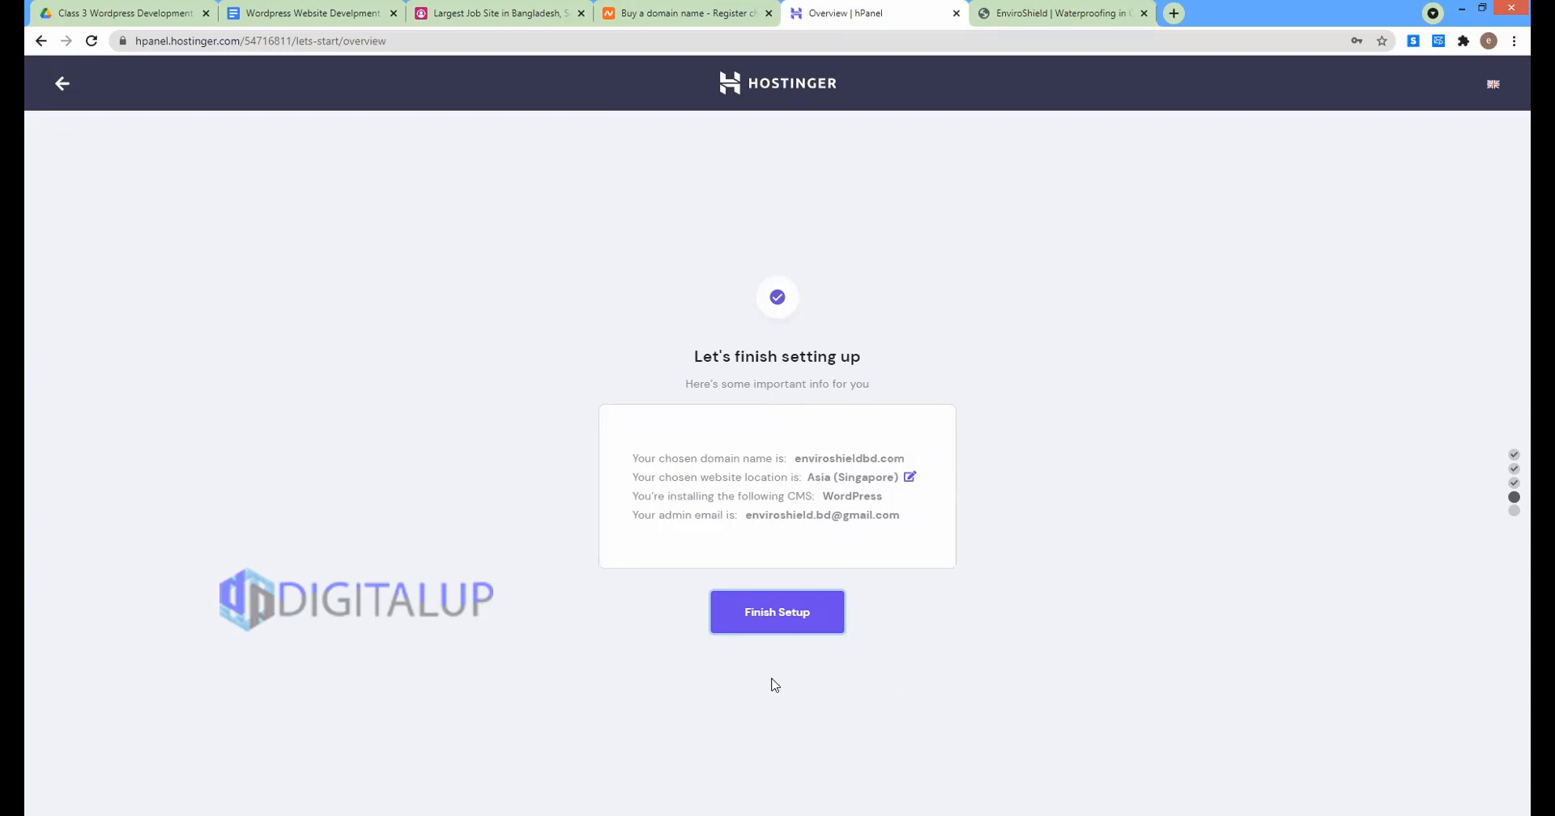
{"action": "left_click", "coordinate": [784, 622]}
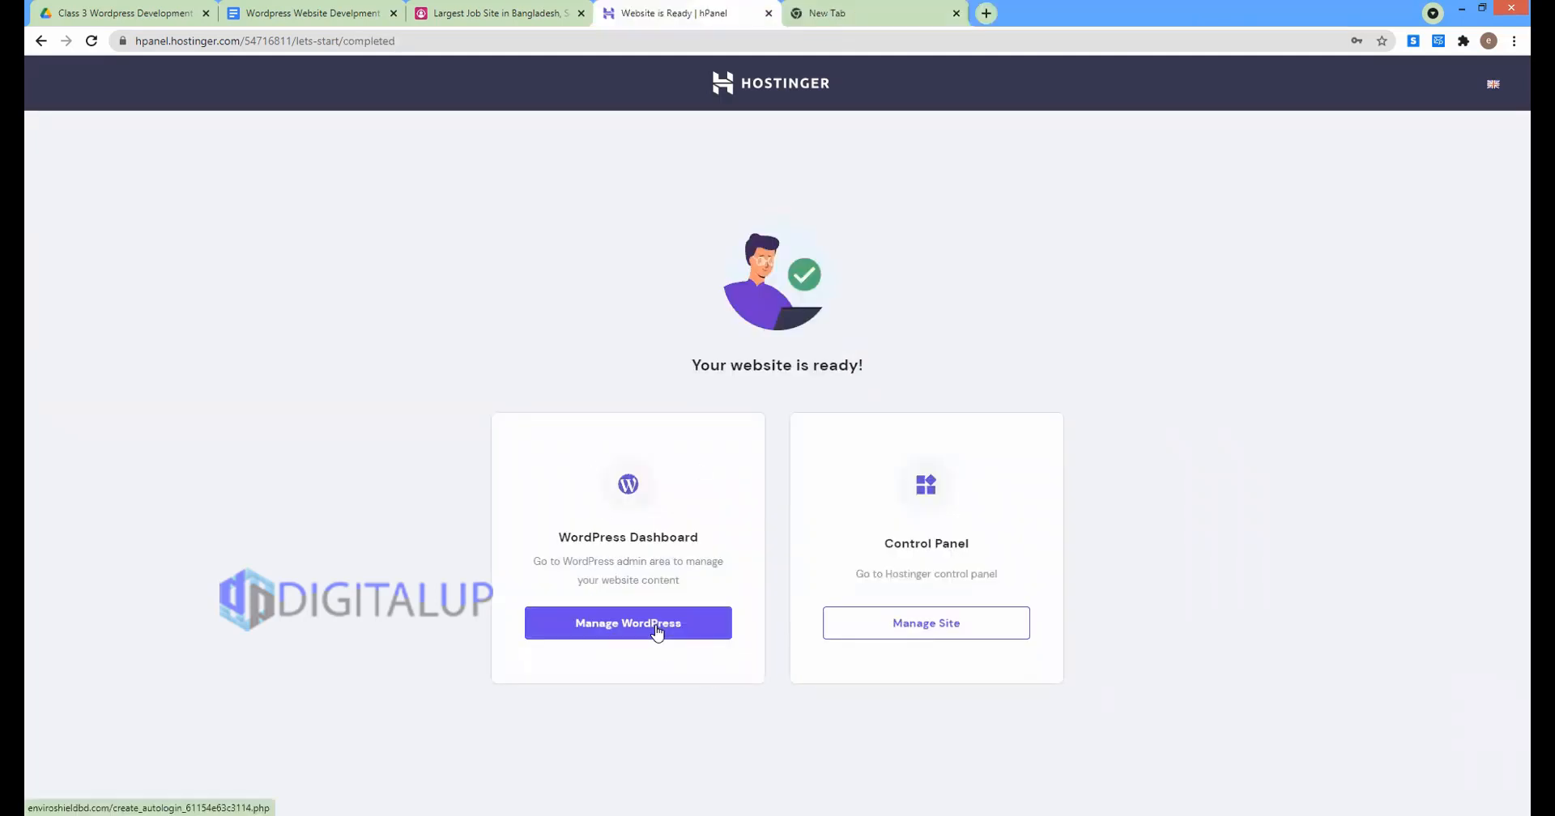
{"action": "left_click", "coordinate": [657, 633]}
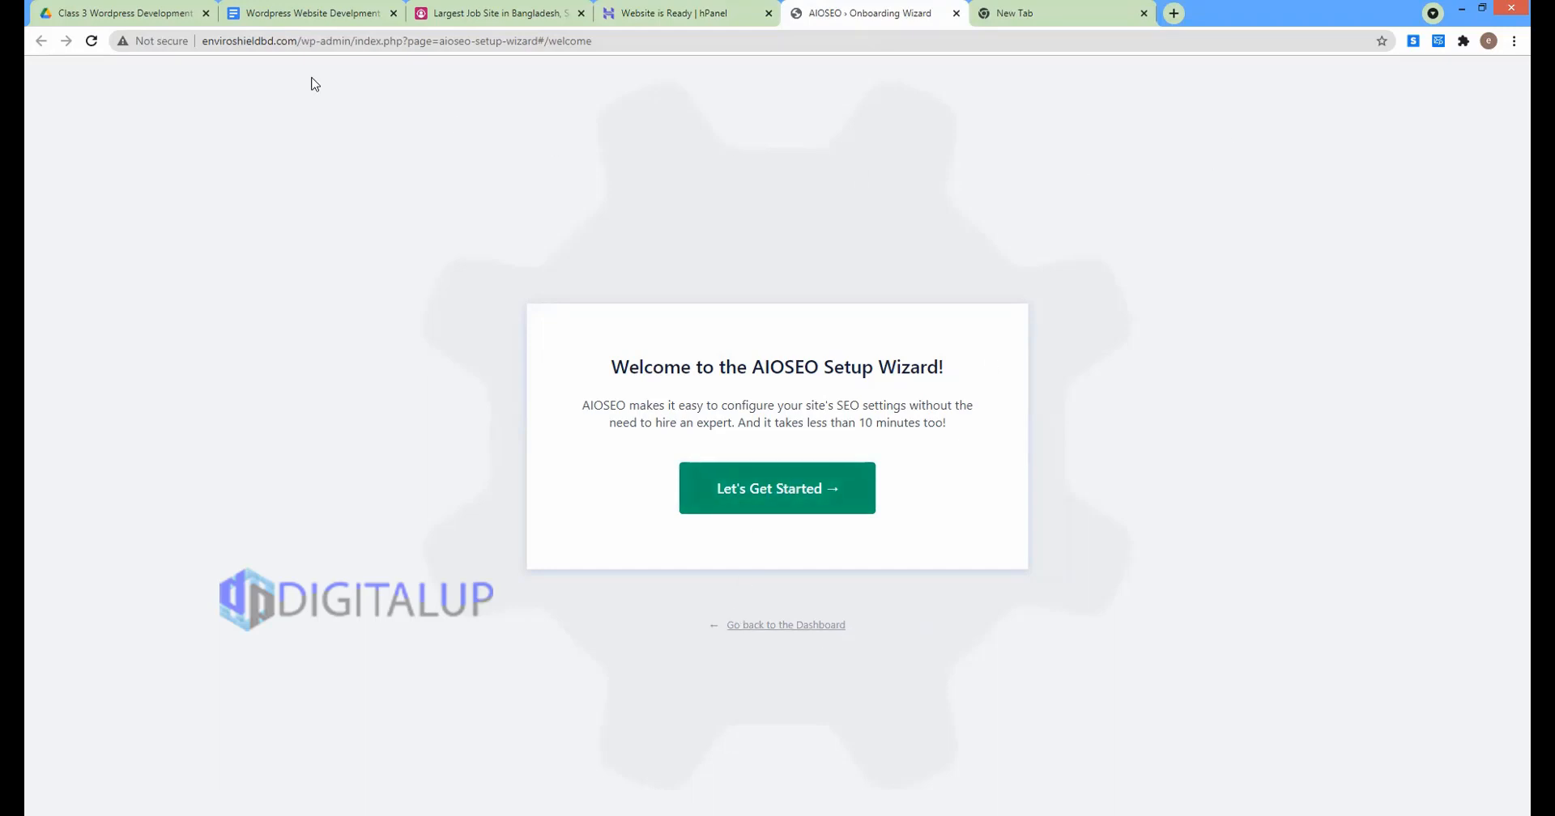
Step: Open the front page of enviroshieldbd.com in the separate empty tab to view the new site
{"action": "left_click_drag", "start_coordinate": [294, 38], "coordinate": [166, 29]}
{"action": "key", "text": "ctrl+c"}
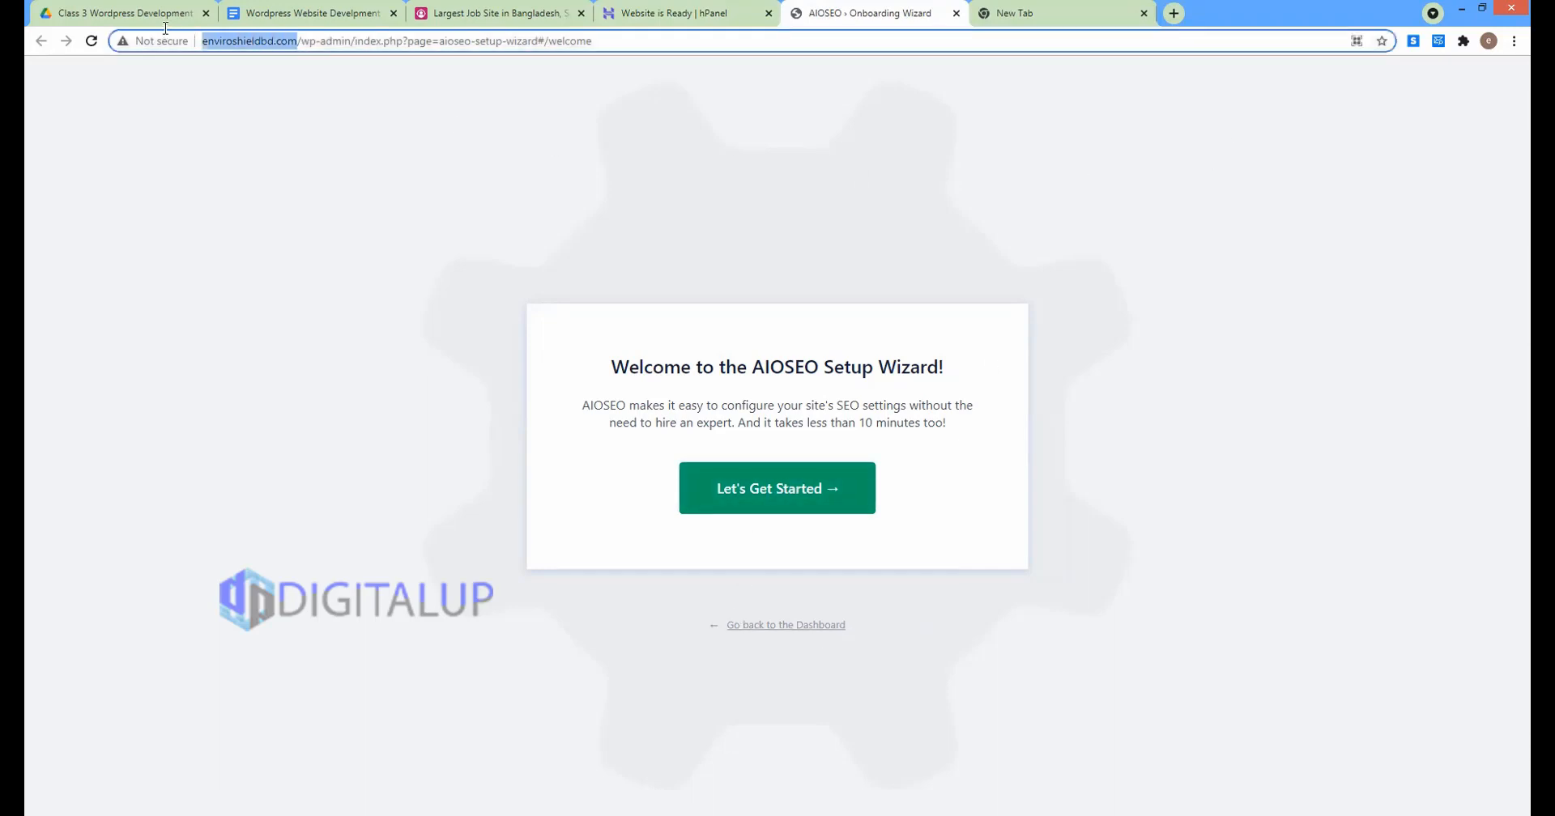
{"action": "left_click", "coordinate": [1069, 8]}
{"action": "key", "text": "ctrl+v"}
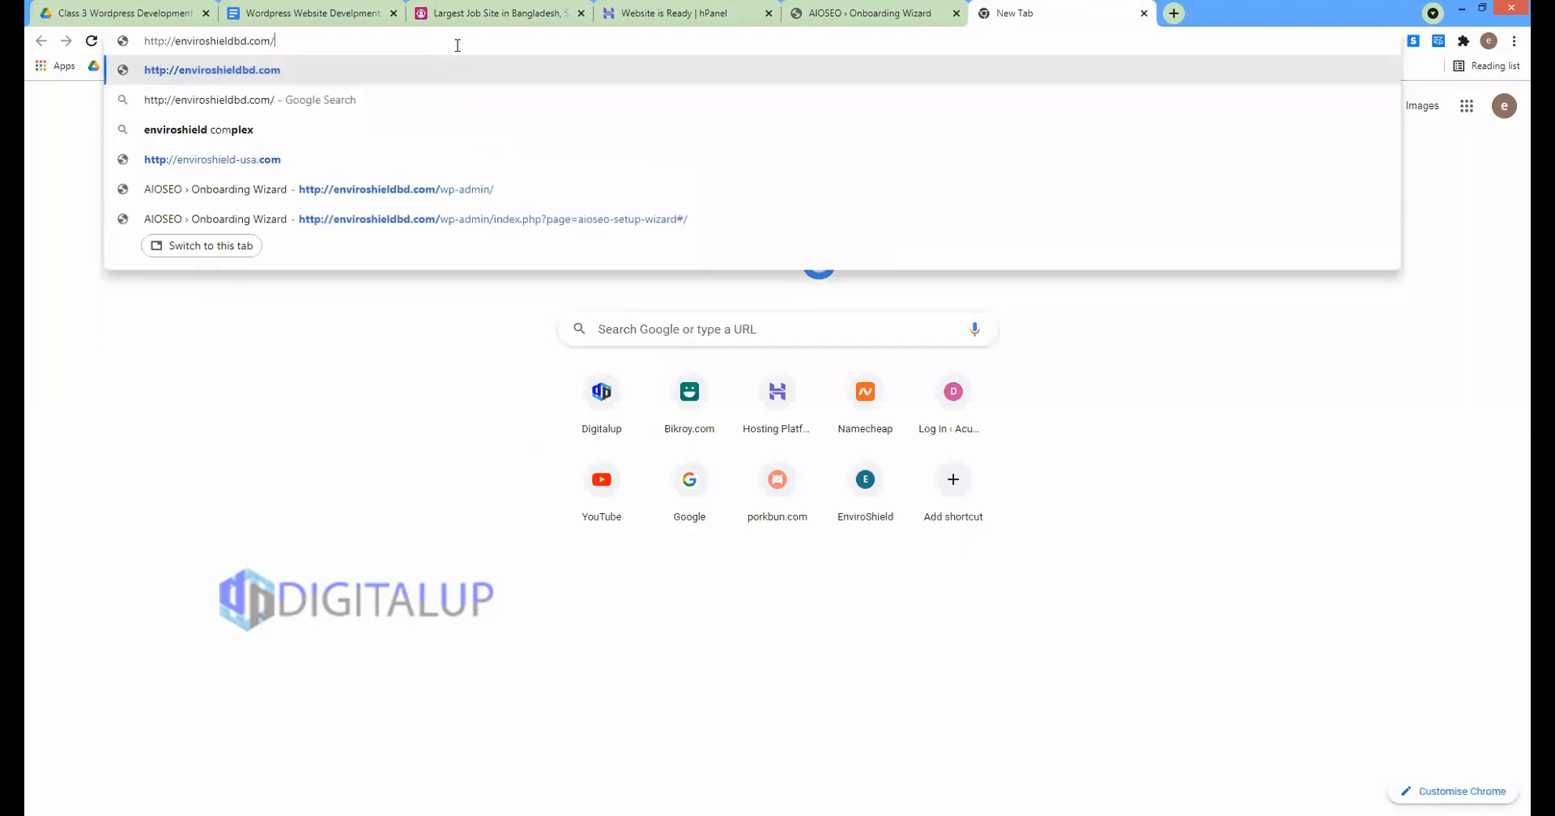
{"action": "key", "text": "Return"}
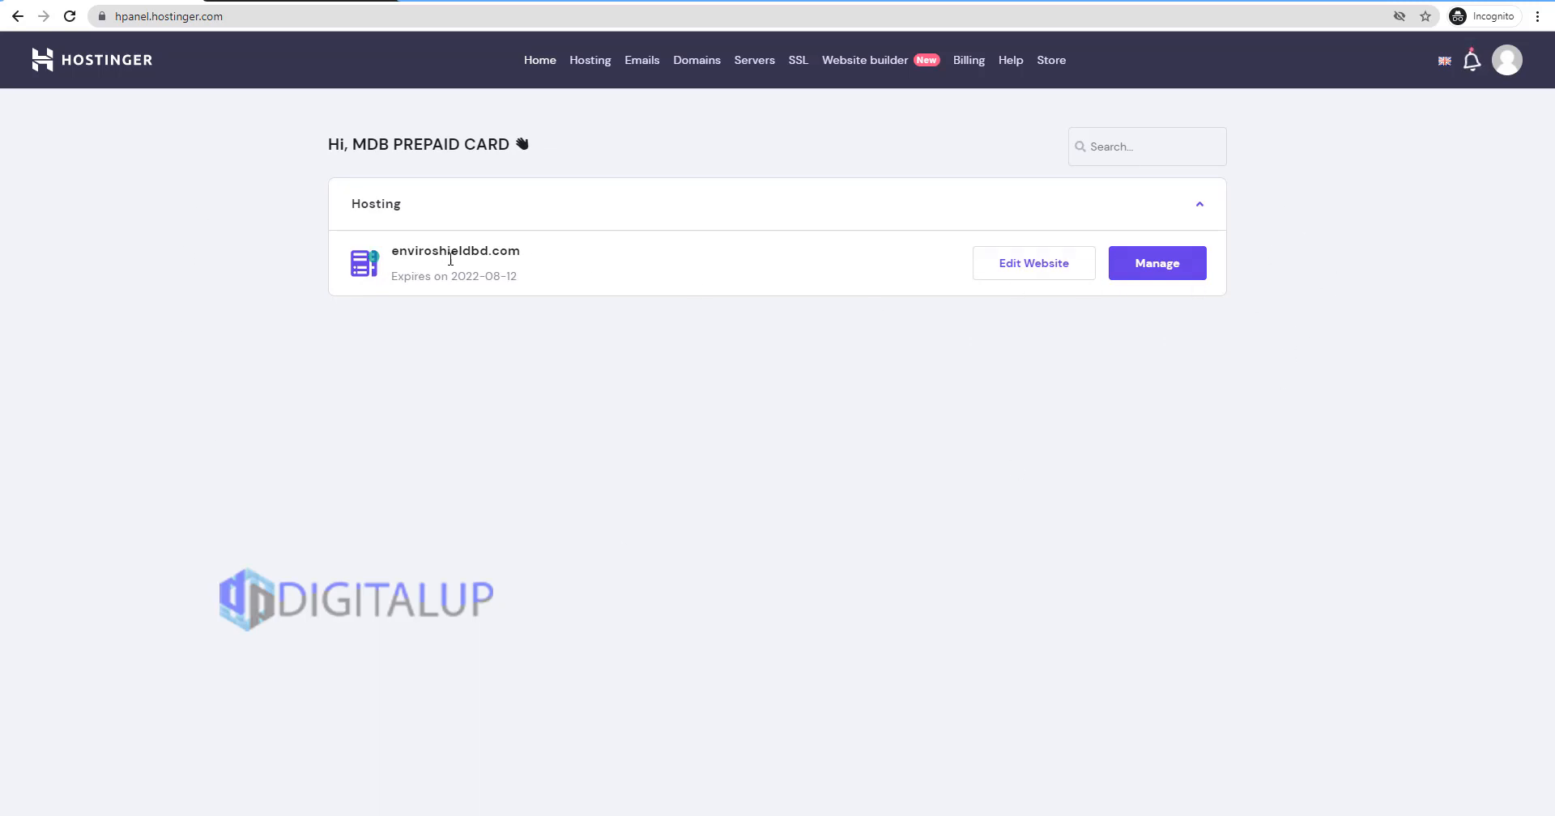
Step: Open the Auto Installer for the enviroshieldbd.com hosting account in Hostinger
{"action": "left_click", "coordinate": [1152, 272]}
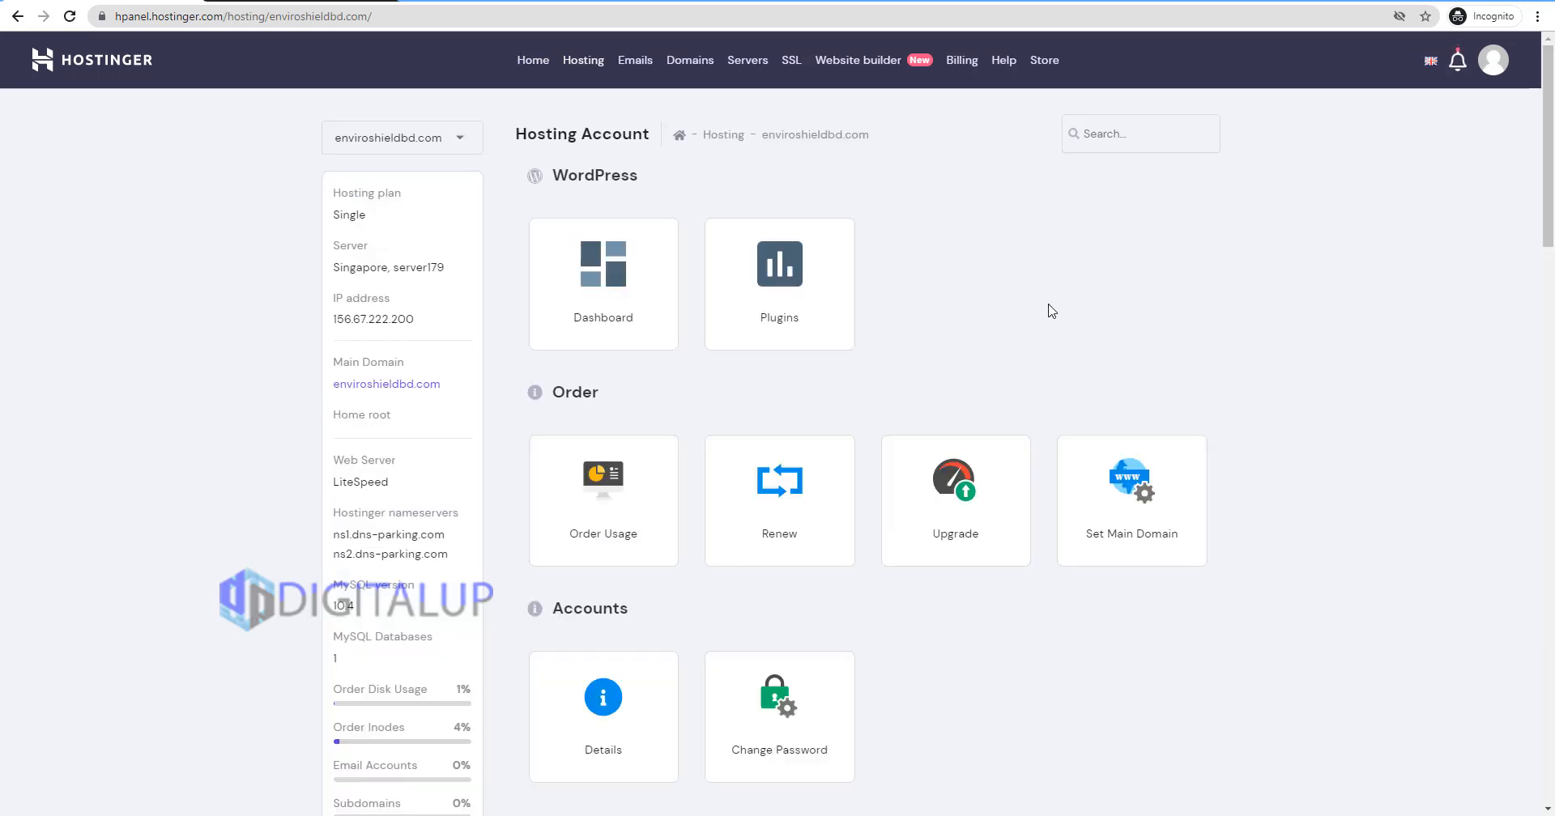
{"action": "scroll", "coordinate": [451, 220], "scroll_direction": "down", "scroll_amount": 10}
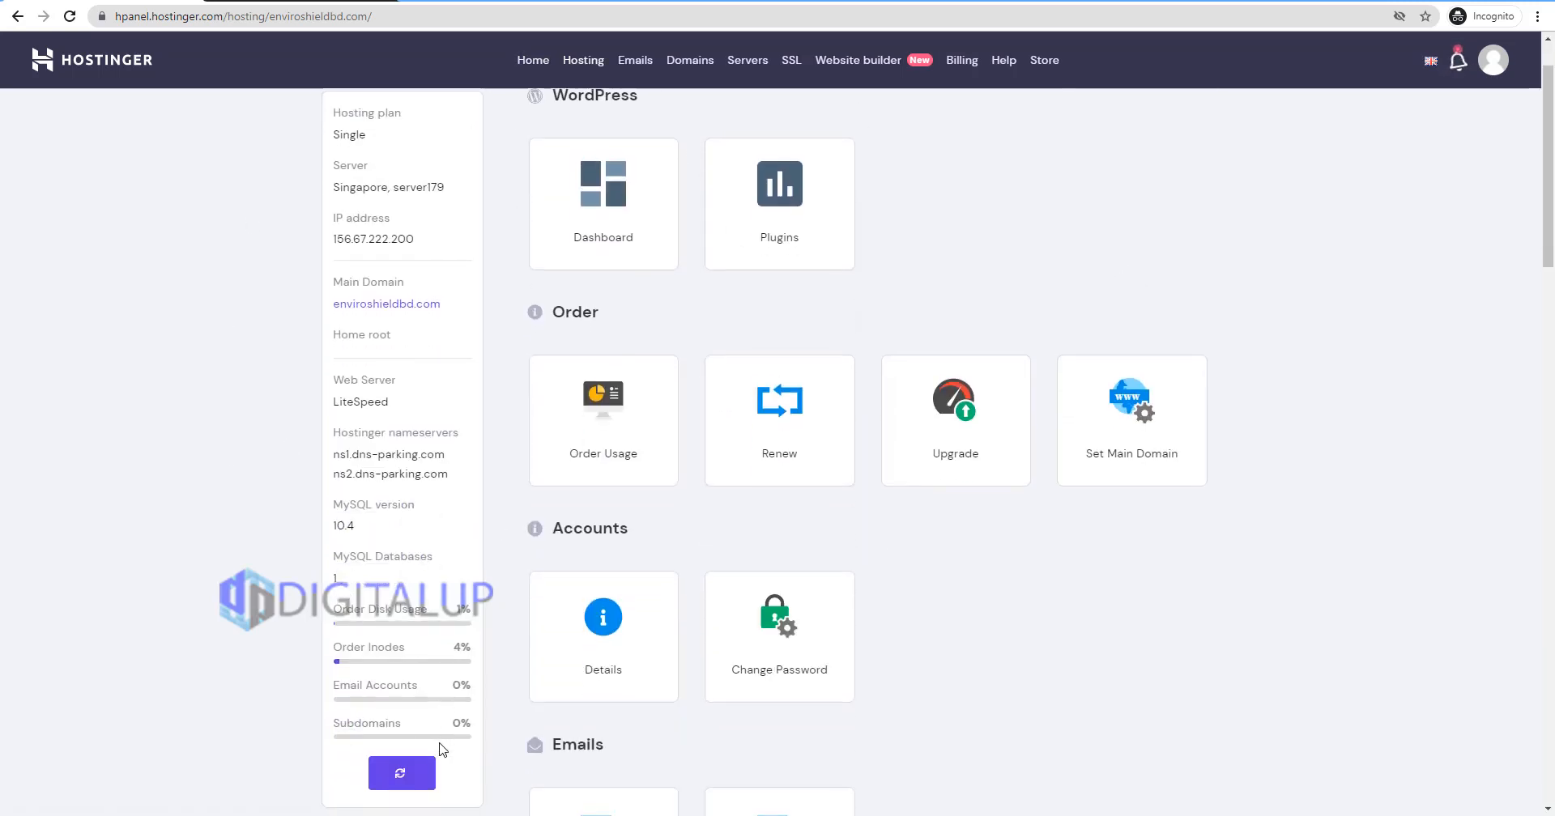
{"action": "scroll", "coordinate": [374, 637], "scroll_direction": "down", "scroll_amount": 5}
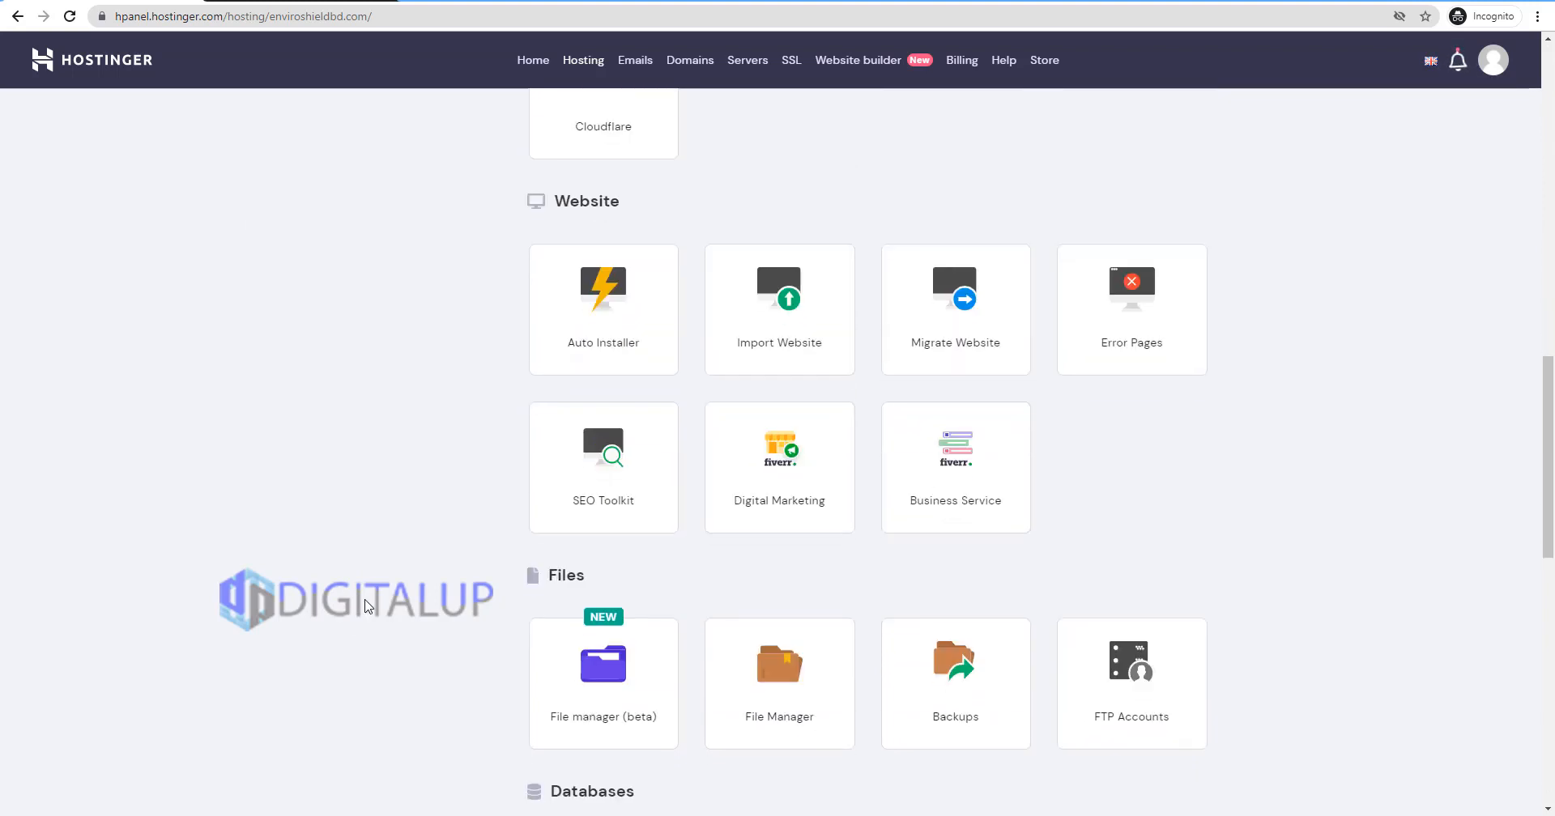
{"action": "left_click", "coordinate": [608, 303]}
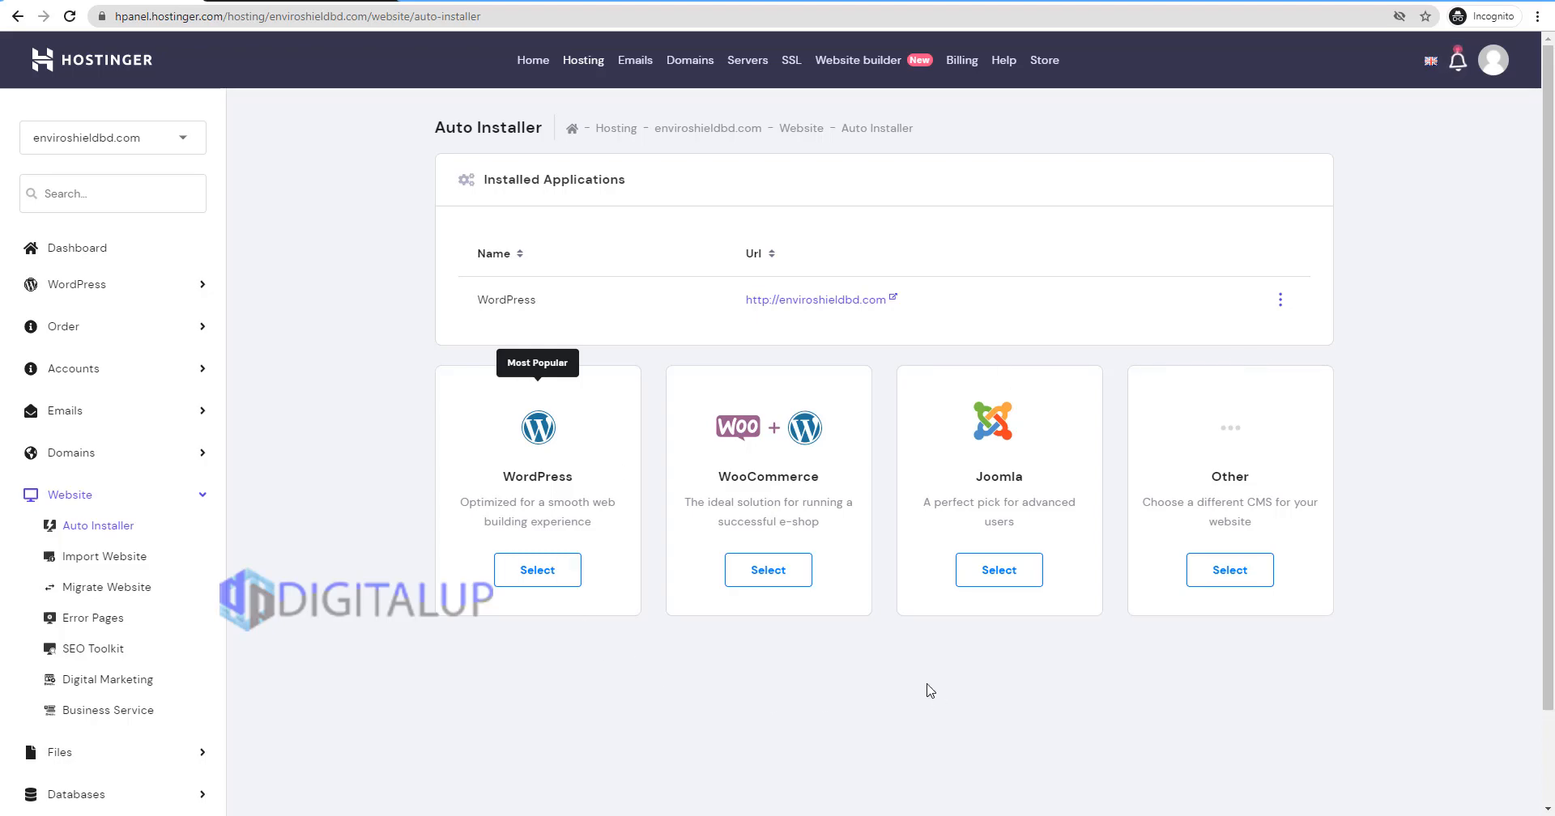
Step: Delete the existing WordPress application from enviroshieldbd.com and confirm the deletion
{"action": "left_click", "coordinate": [1279, 303]}
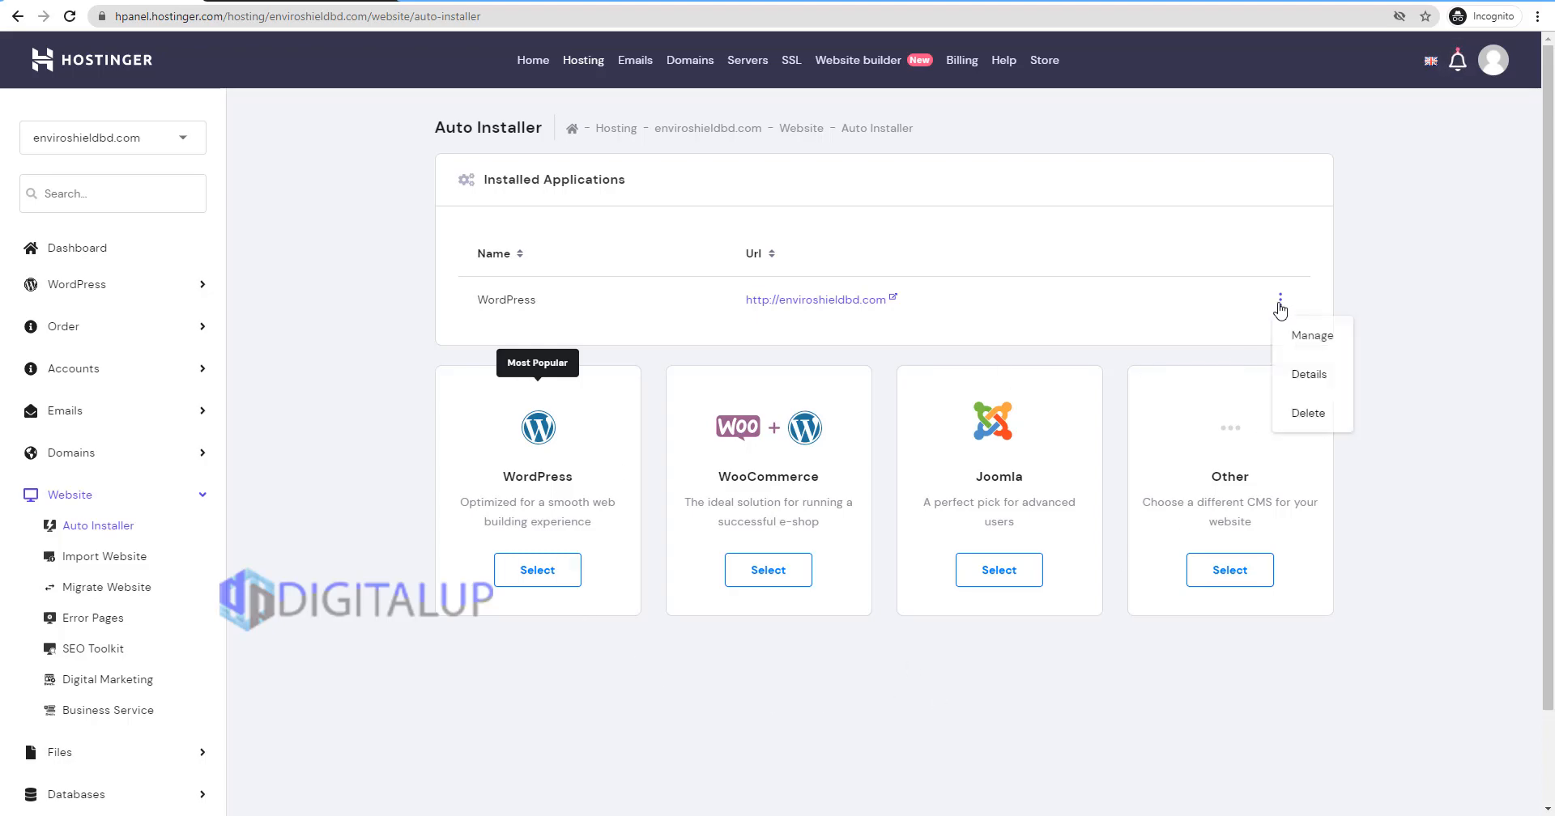
{"action": "left_click", "coordinate": [1325, 414]}
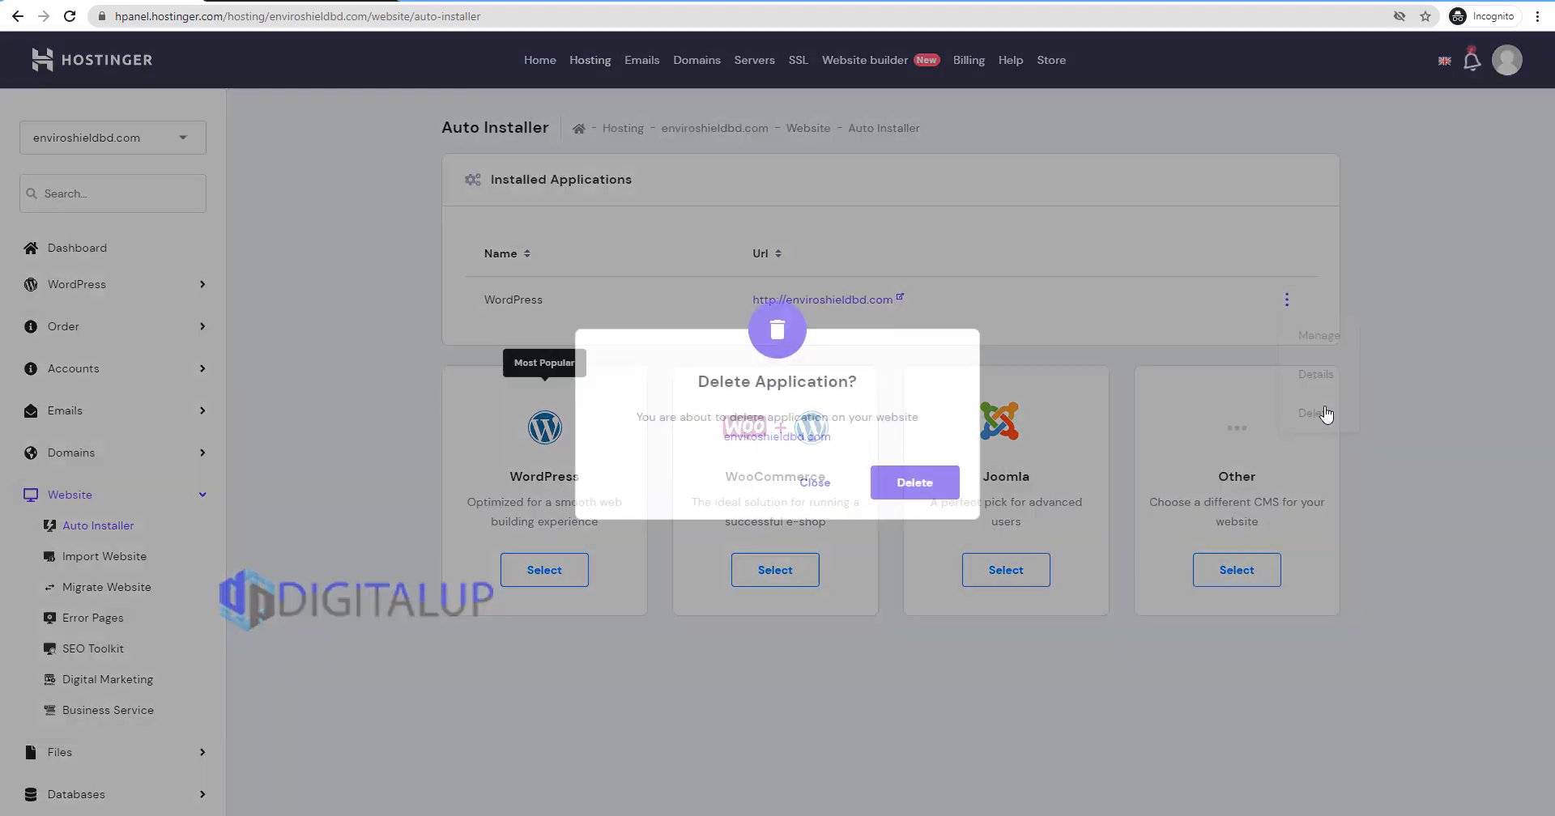
{"action": "left_click", "coordinate": [902, 496]}
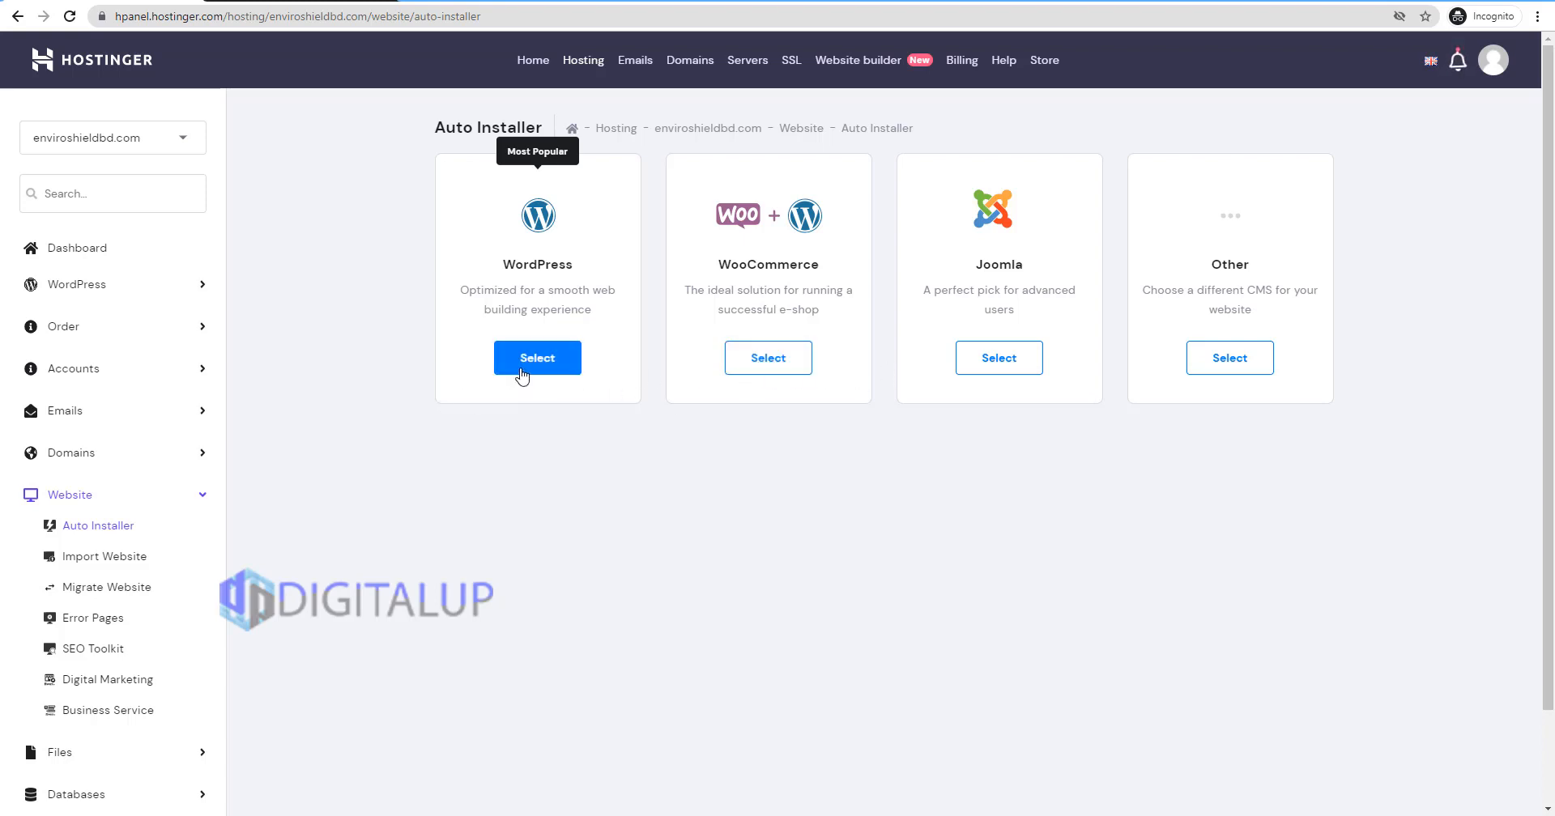
Step: Install WordPress on enviroshieldbd.com with Overwrite Existing Files enabled, an administrator password entered, and the website title Enviroshield
{"action": "left_click", "coordinate": [521, 372]}
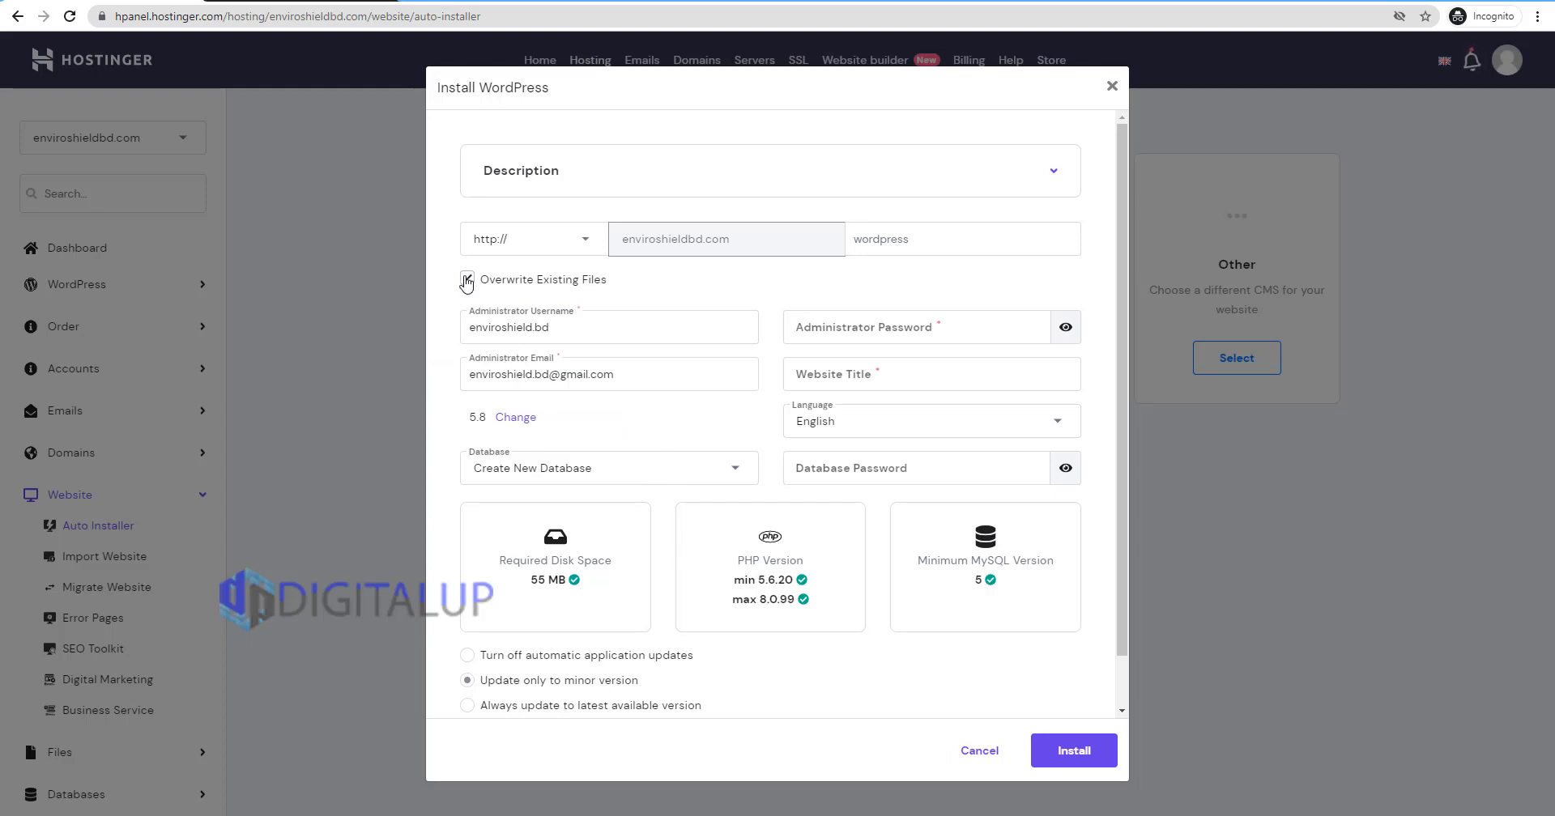
{"action": "left_click_drag", "start_coordinate": [466, 279], "coordinate": [509, 296]}
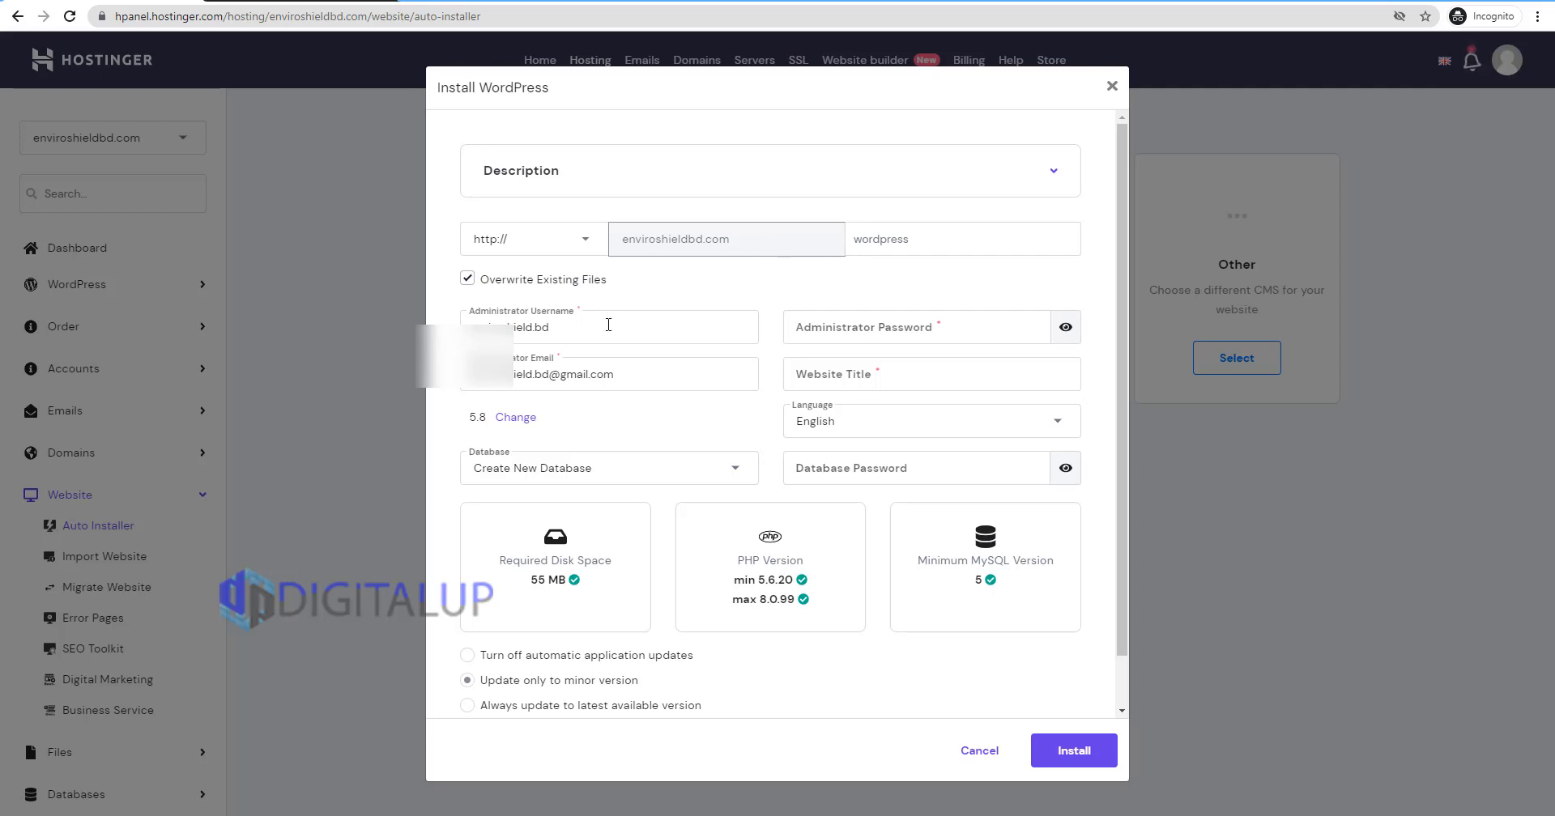
{"action": "triple_click", "coordinate": [609, 325]}
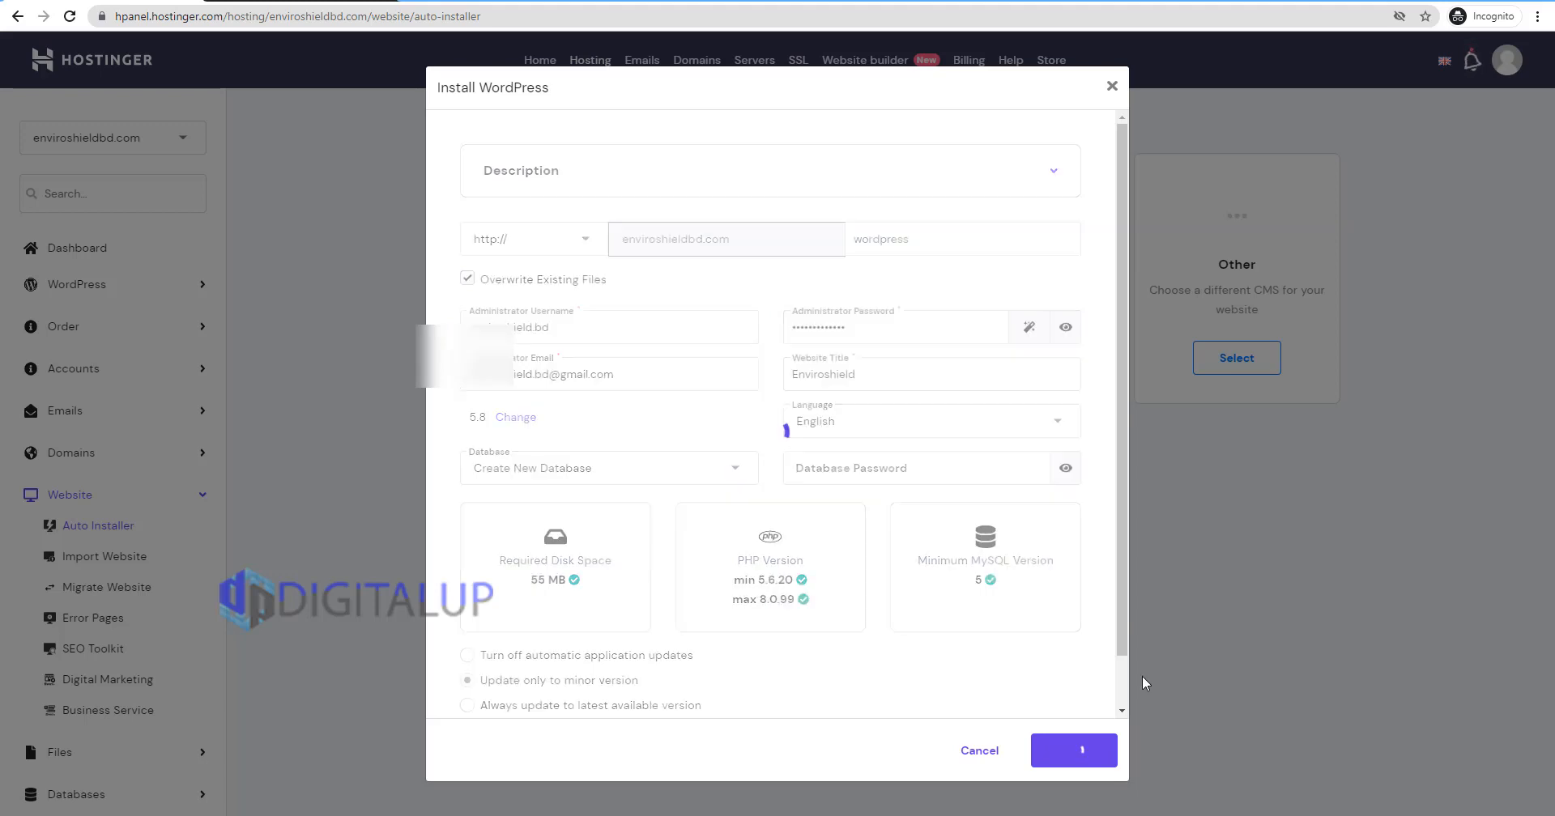
{"action": "left_click", "coordinate": [1074, 751]}
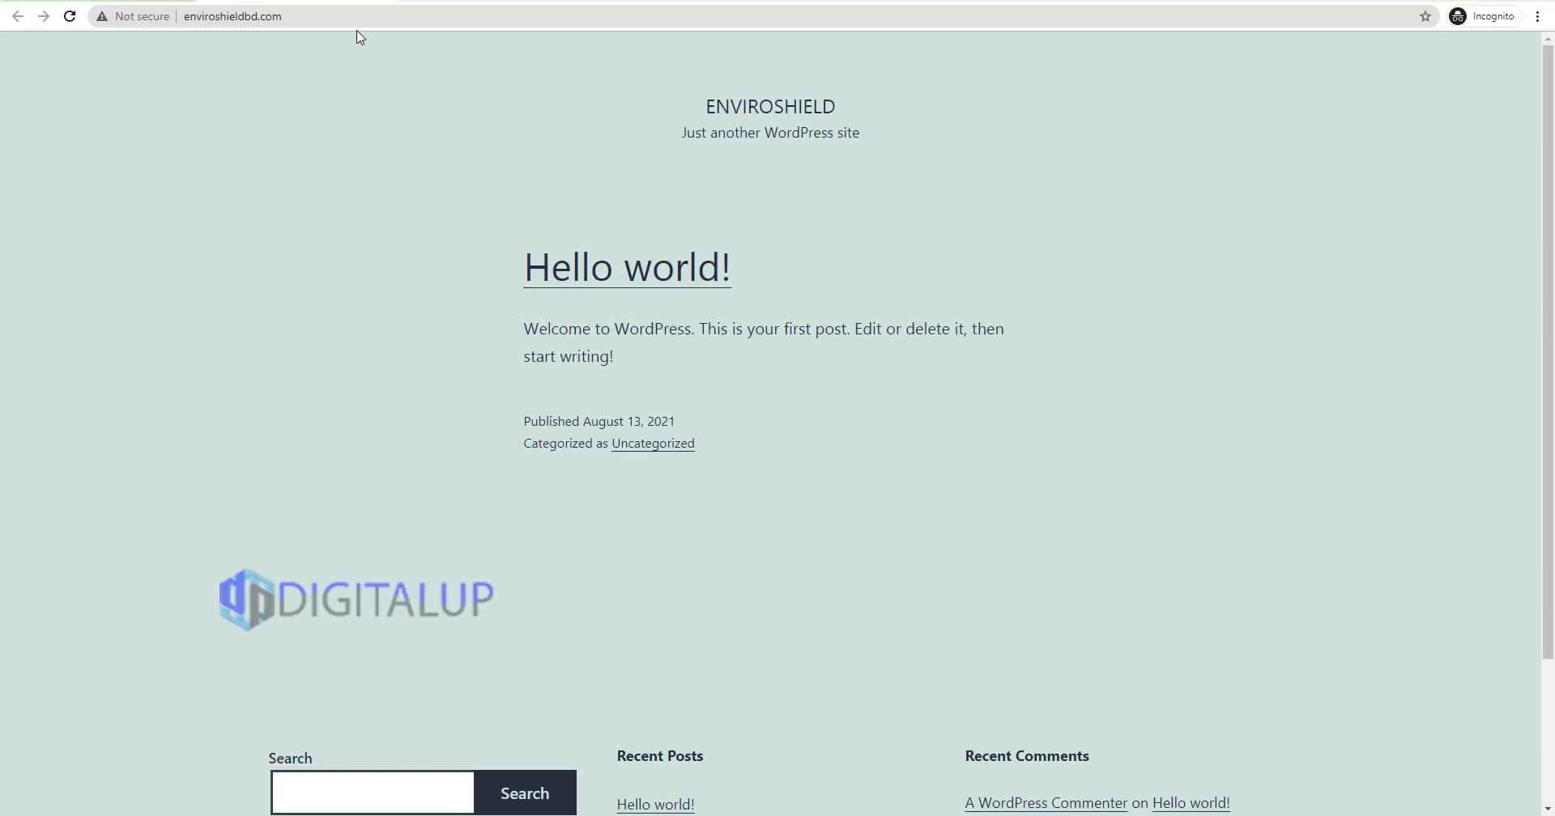
Step: Reload the enviroshieldbd.com home page and look through the default WordPress content down to the footer
{"action": "left_click", "coordinate": [359, 19]}
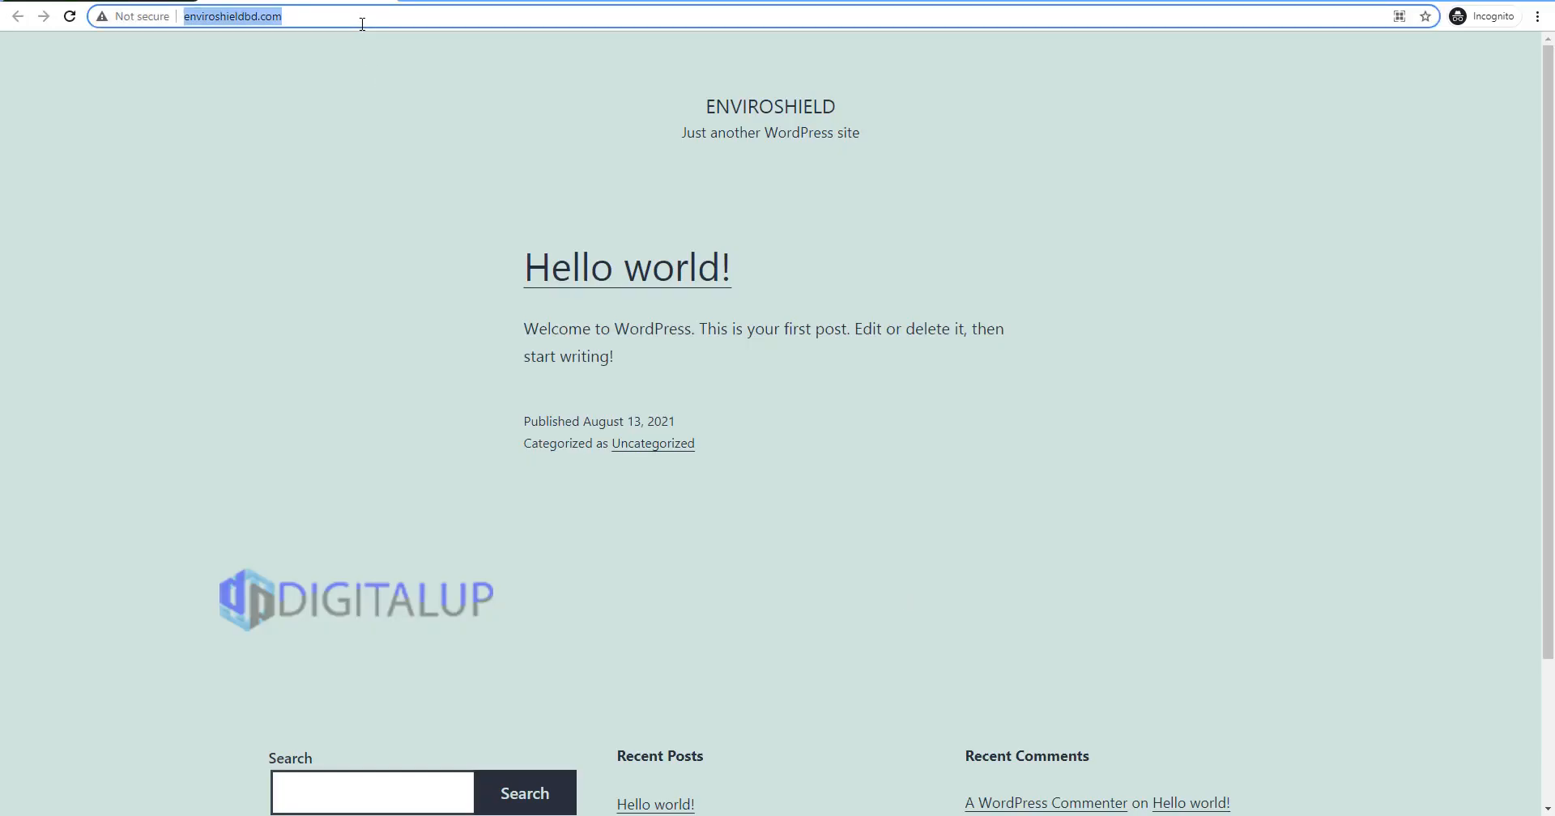
{"action": "key", "text": "Return"}
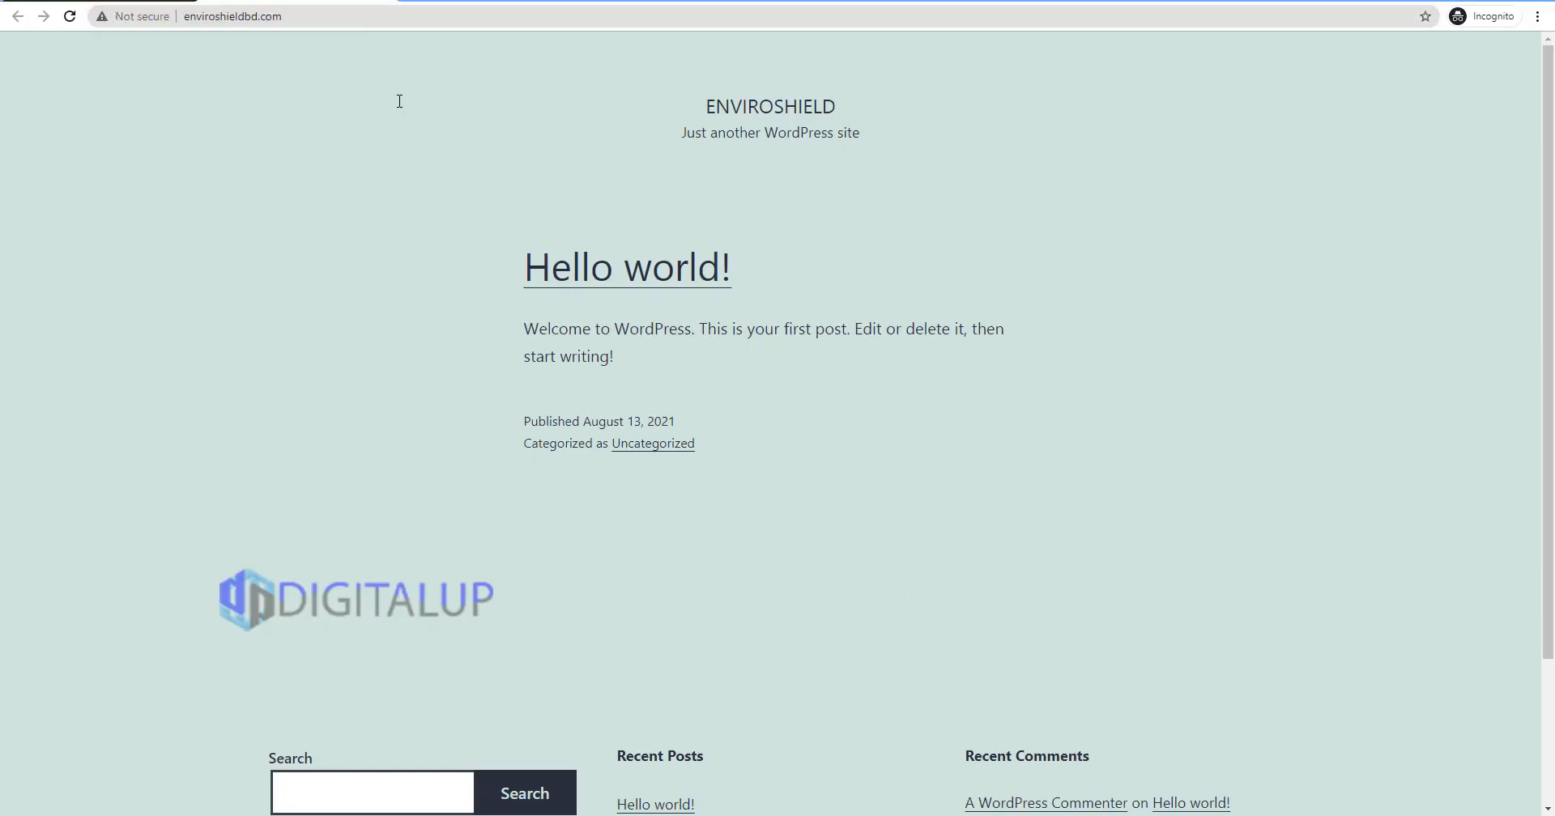
{"action": "left_click_drag", "start_coordinate": [689, 120], "coordinate": [939, 558]}
{"action": "scroll", "coordinate": [939, 558], "scroll_direction": "down", "scroll_amount": 3}
{"action": "left_click", "coordinate": [868, 534]}
{"action": "scroll", "coordinate": [867, 534], "scroll_direction": "up", "scroll_amount": 3}
{"action": "scroll", "coordinate": [781, 572], "scroll_direction": "down", "scroll_amount": 2}
{"action": "scroll", "coordinate": [781, 572], "scroll_direction": "up", "scroll_amount": 2}
Step: Go to enviroshieldbd.com/wp-admin/ and log in to WordPress with the prefilled administrator credentials
{"action": "left_click", "coordinate": [392, 17]}
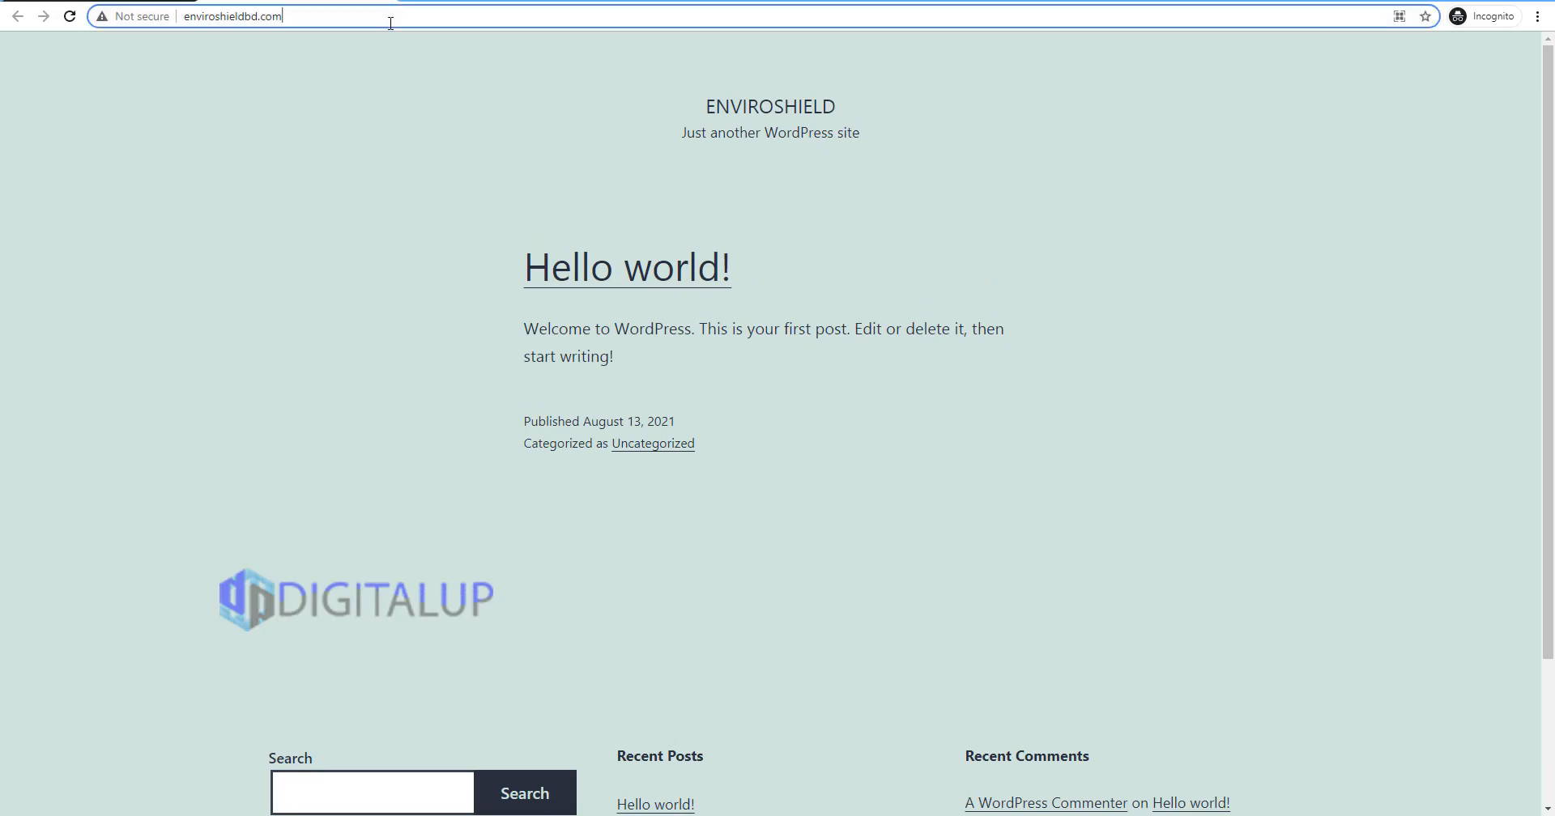
{"action": "left_click", "coordinate": [471, 19]}
{"action": "left_click", "coordinate": [1479, 756]}
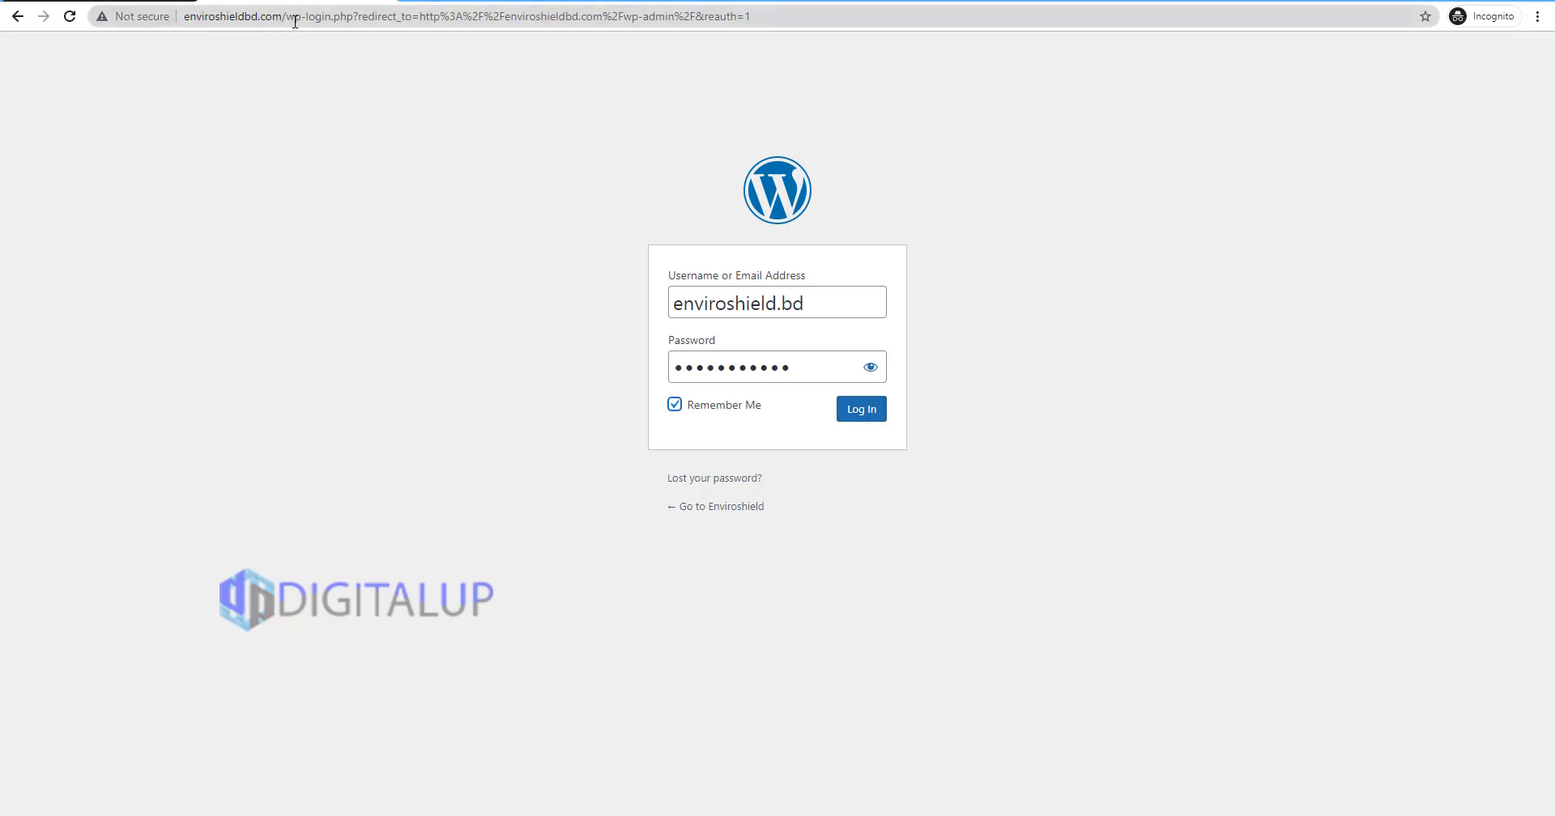
{"action": "left_click_drag", "start_coordinate": [284, 16], "coordinate": [1460, 180]}
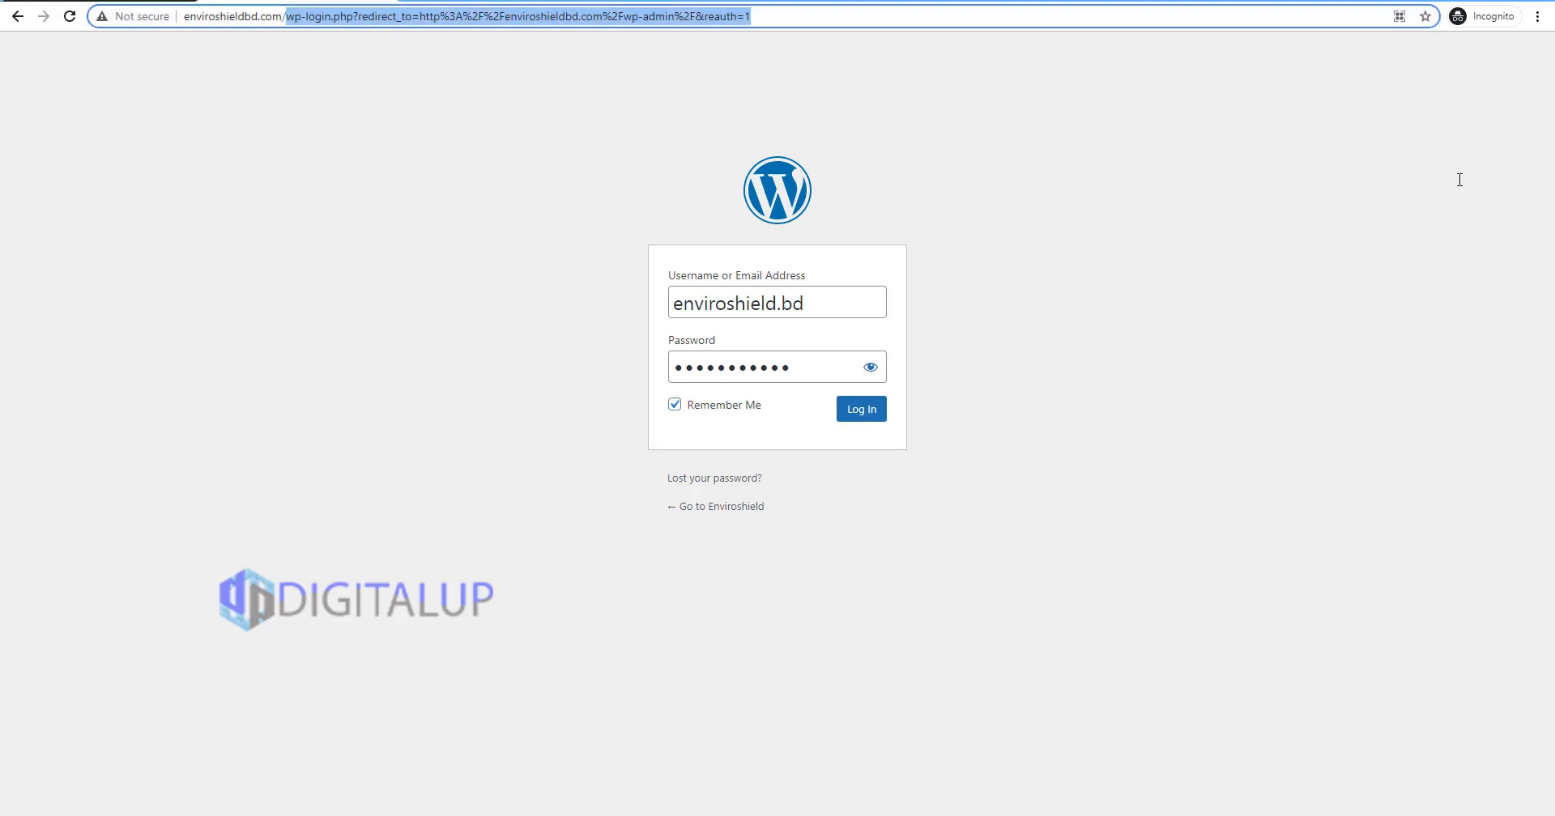
{"action": "type", "text": "/wp"}
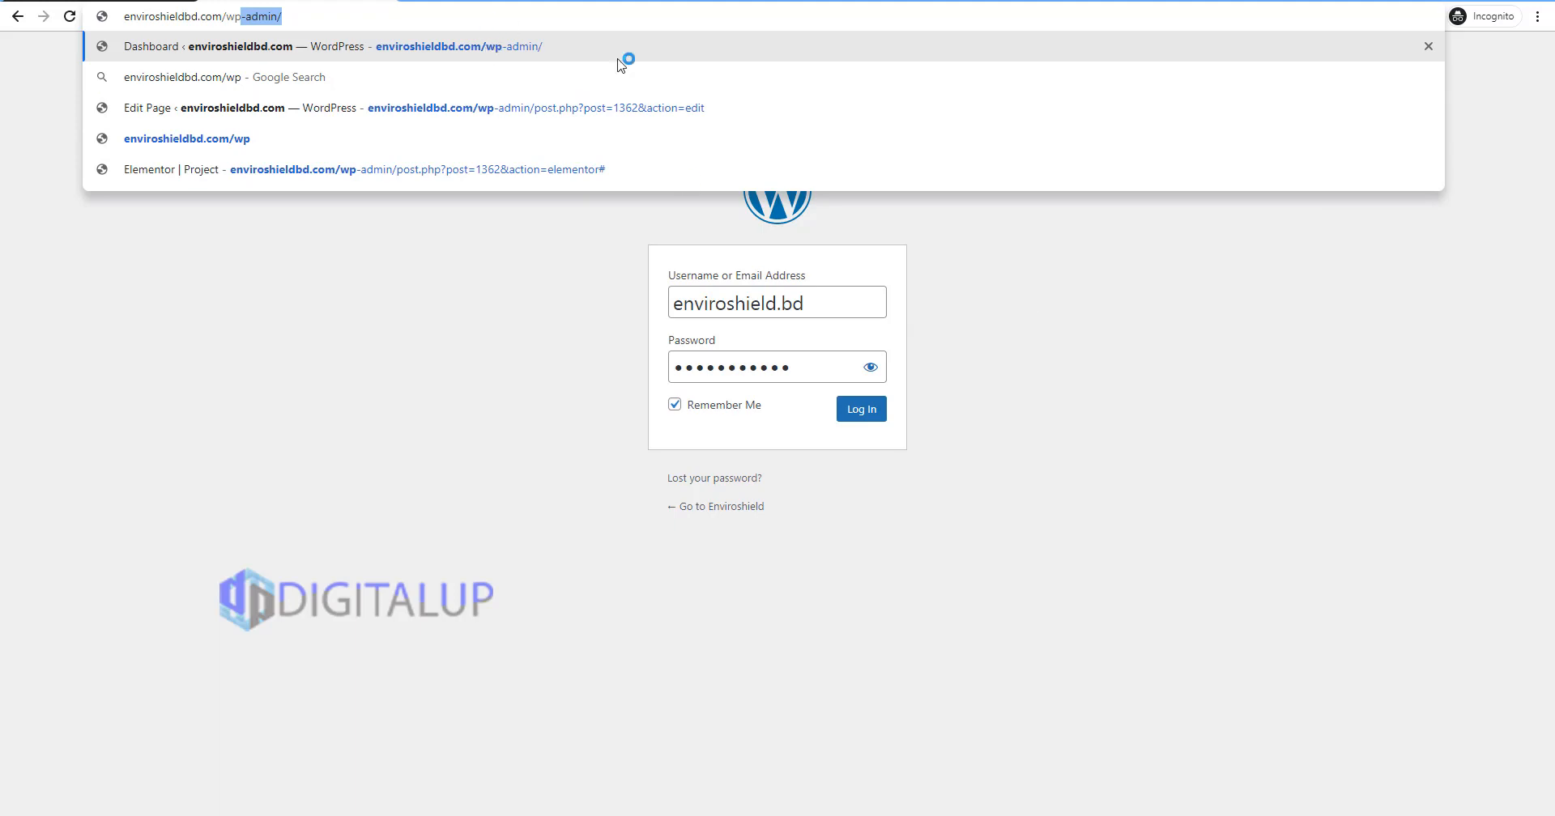
{"action": "key", "text": "Return"}
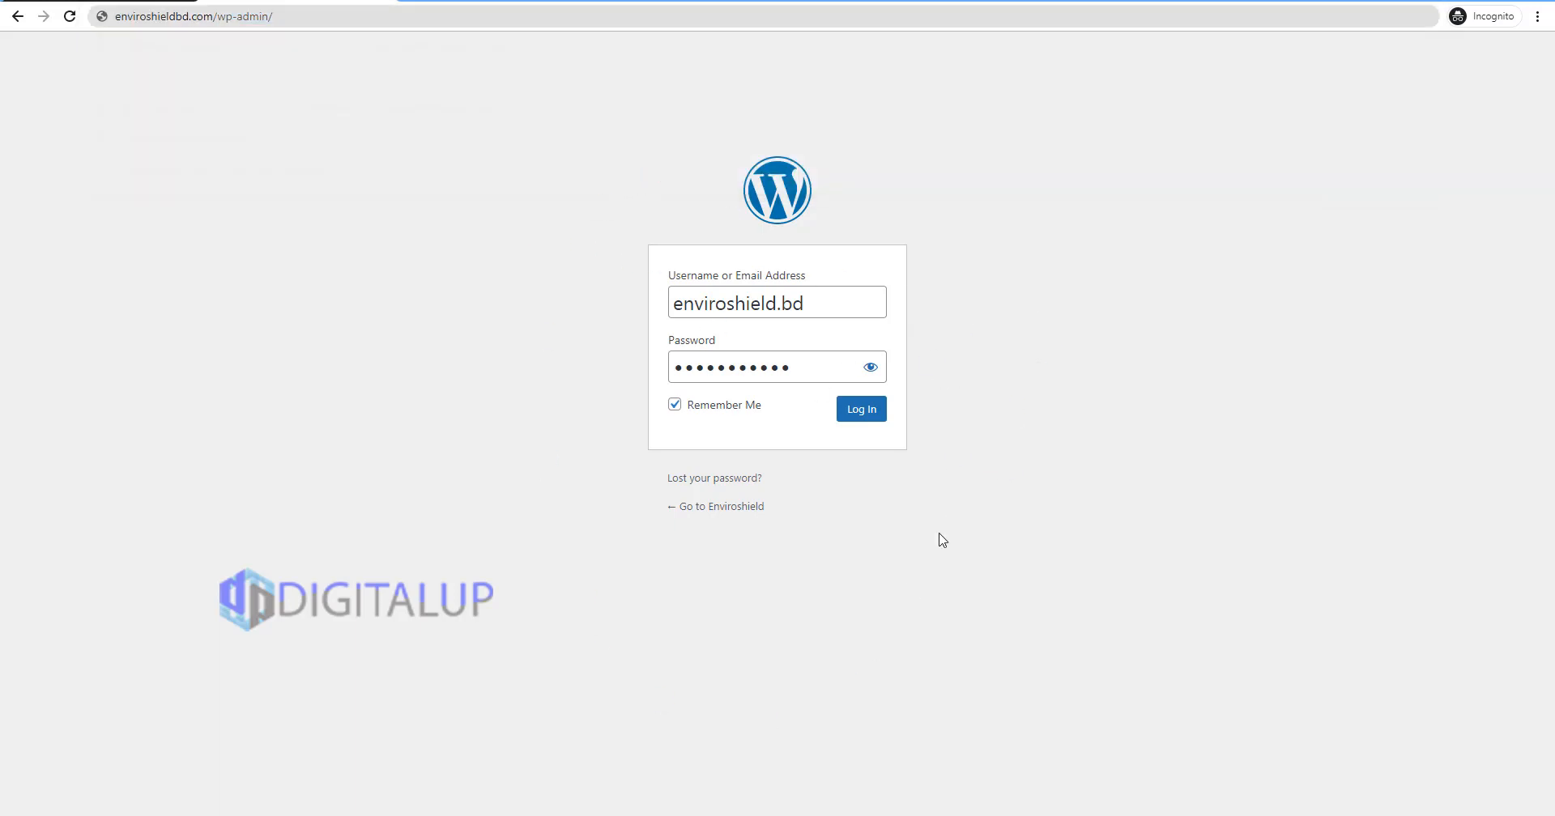
{"action": "left_click", "coordinate": [860, 420]}
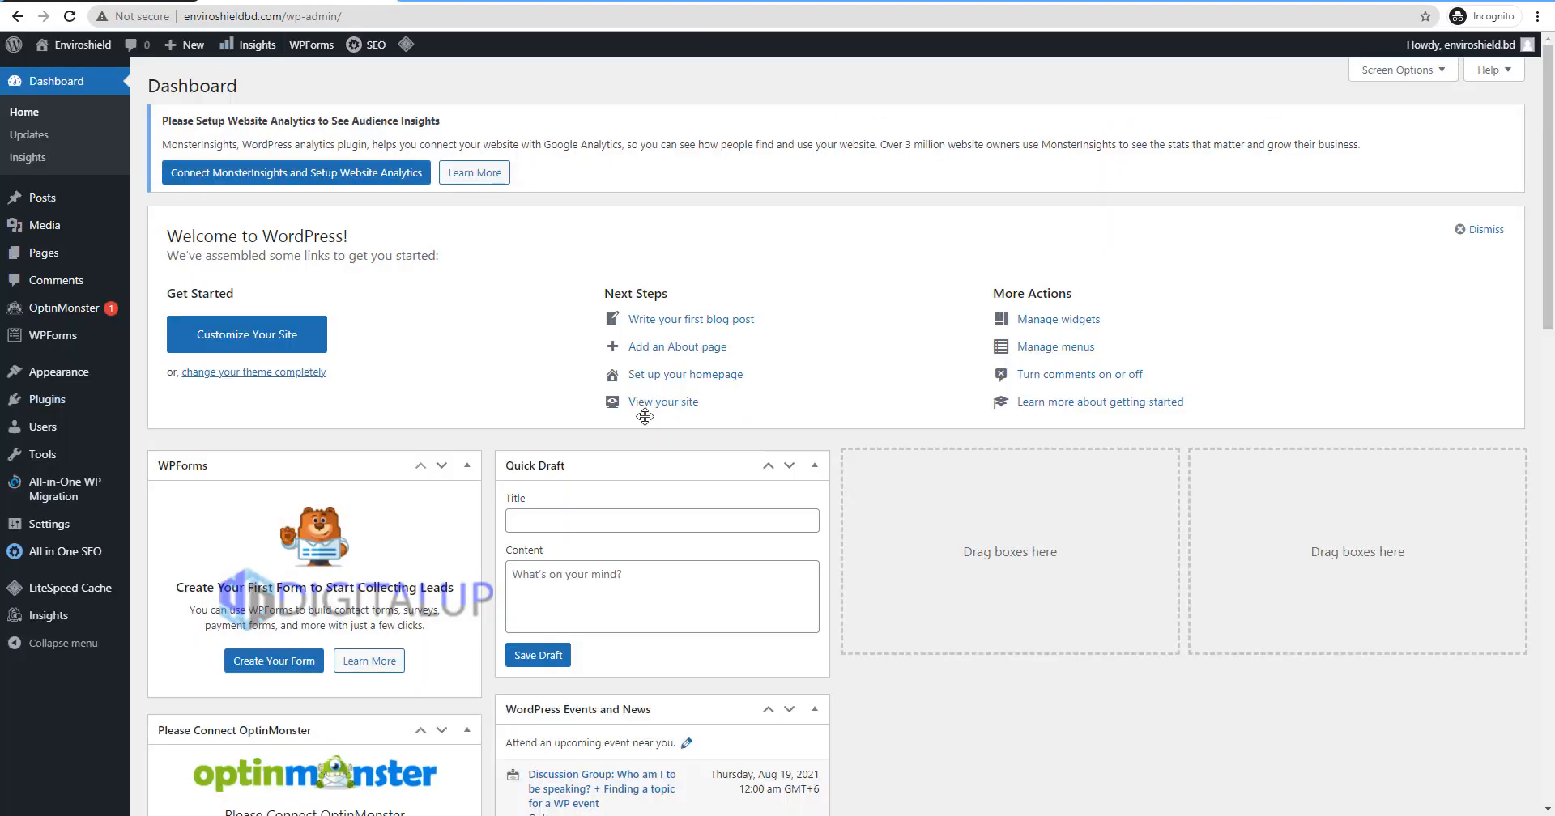
Step: Open the Add Themes page in the WordPress admin area and browse the popular themes
{"action": "mouse_move", "coordinate": [85, 386]}
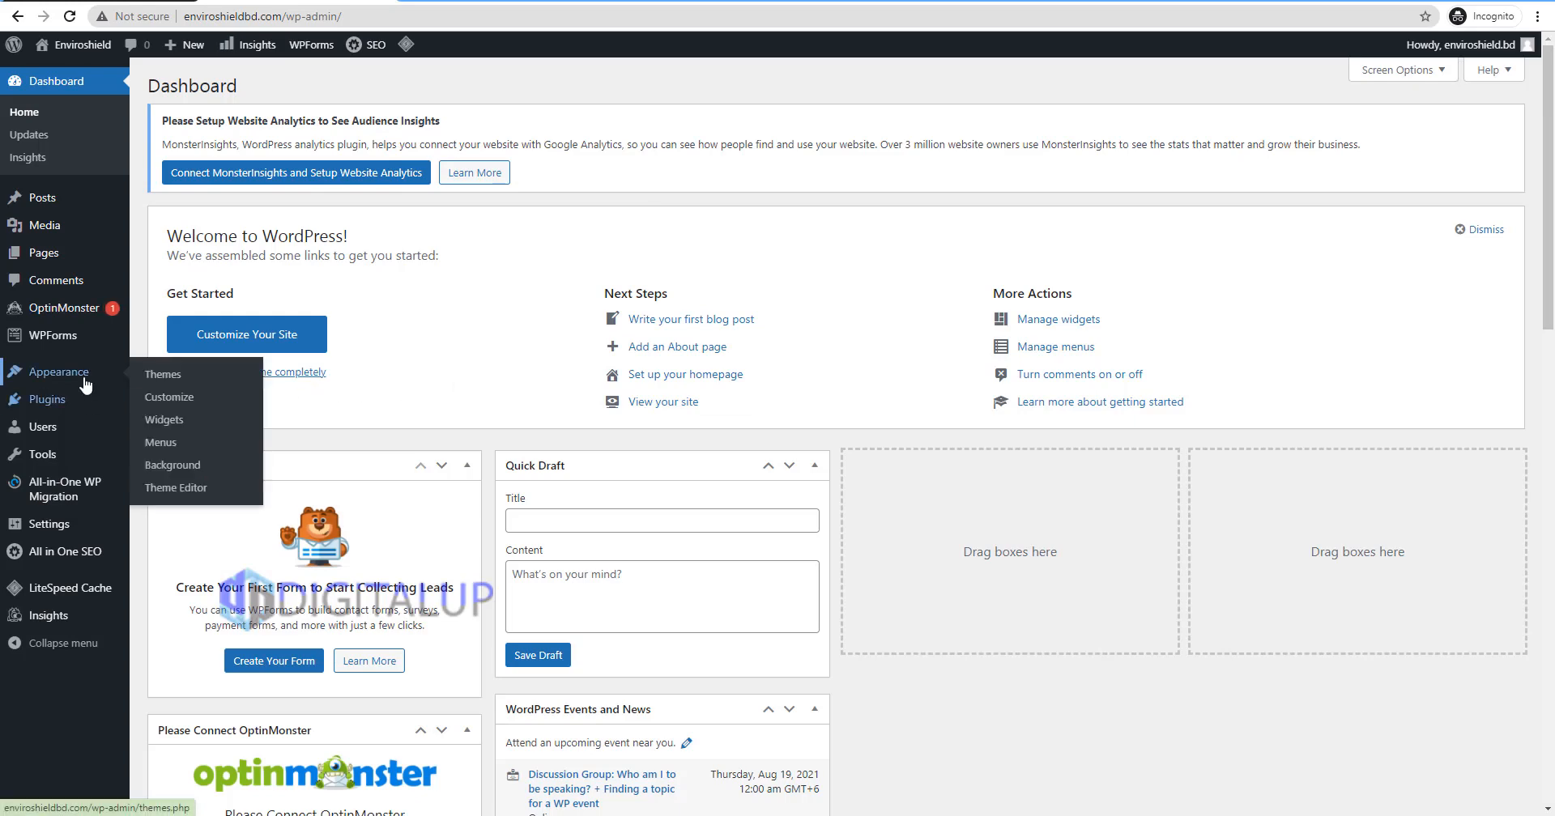
{"action": "left_click", "coordinate": [154, 377]}
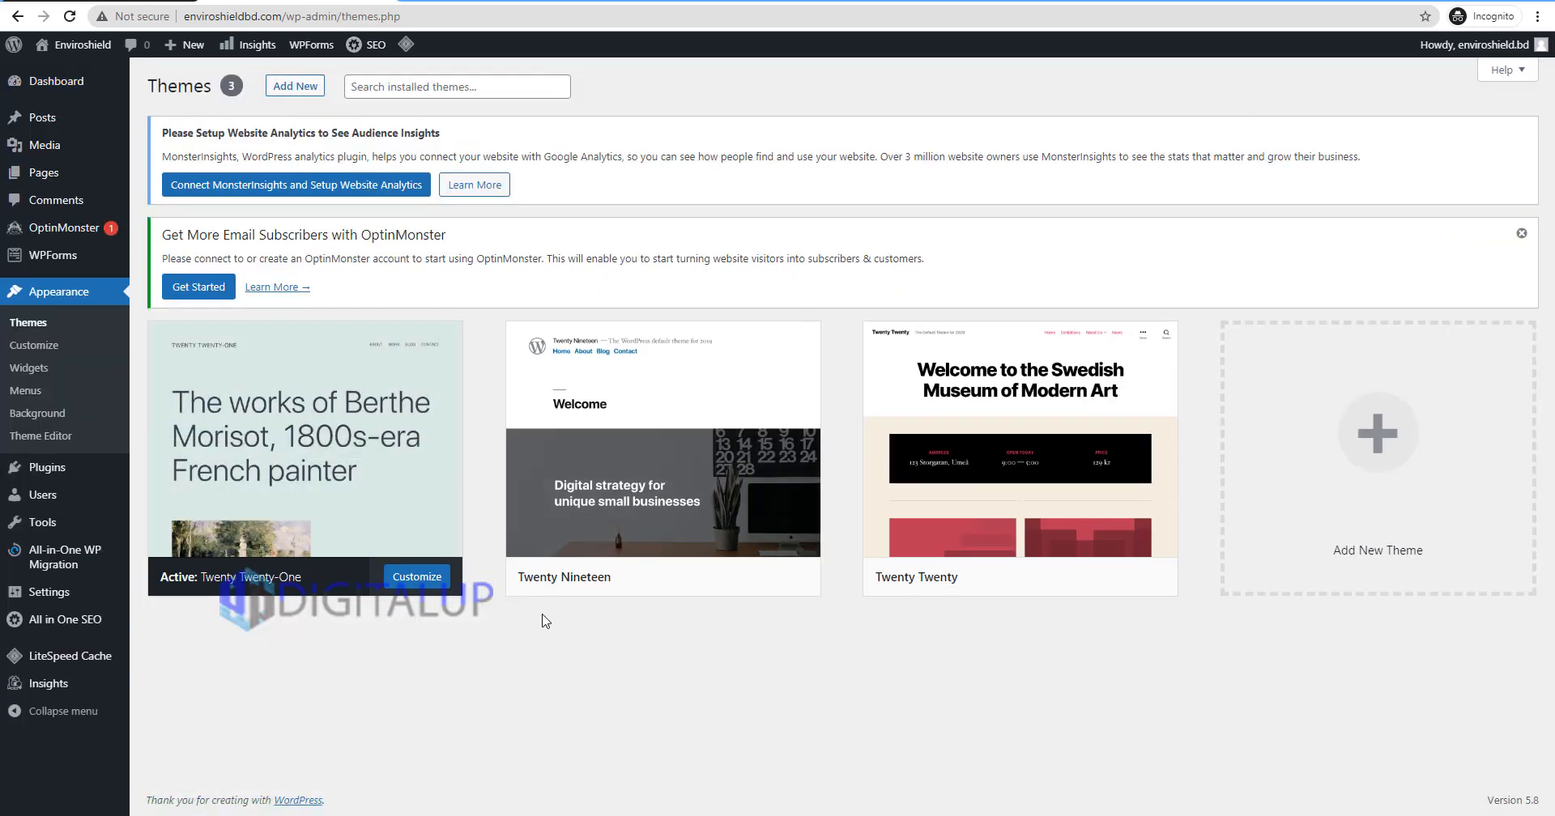
{"action": "left_click", "coordinate": [281, 92]}
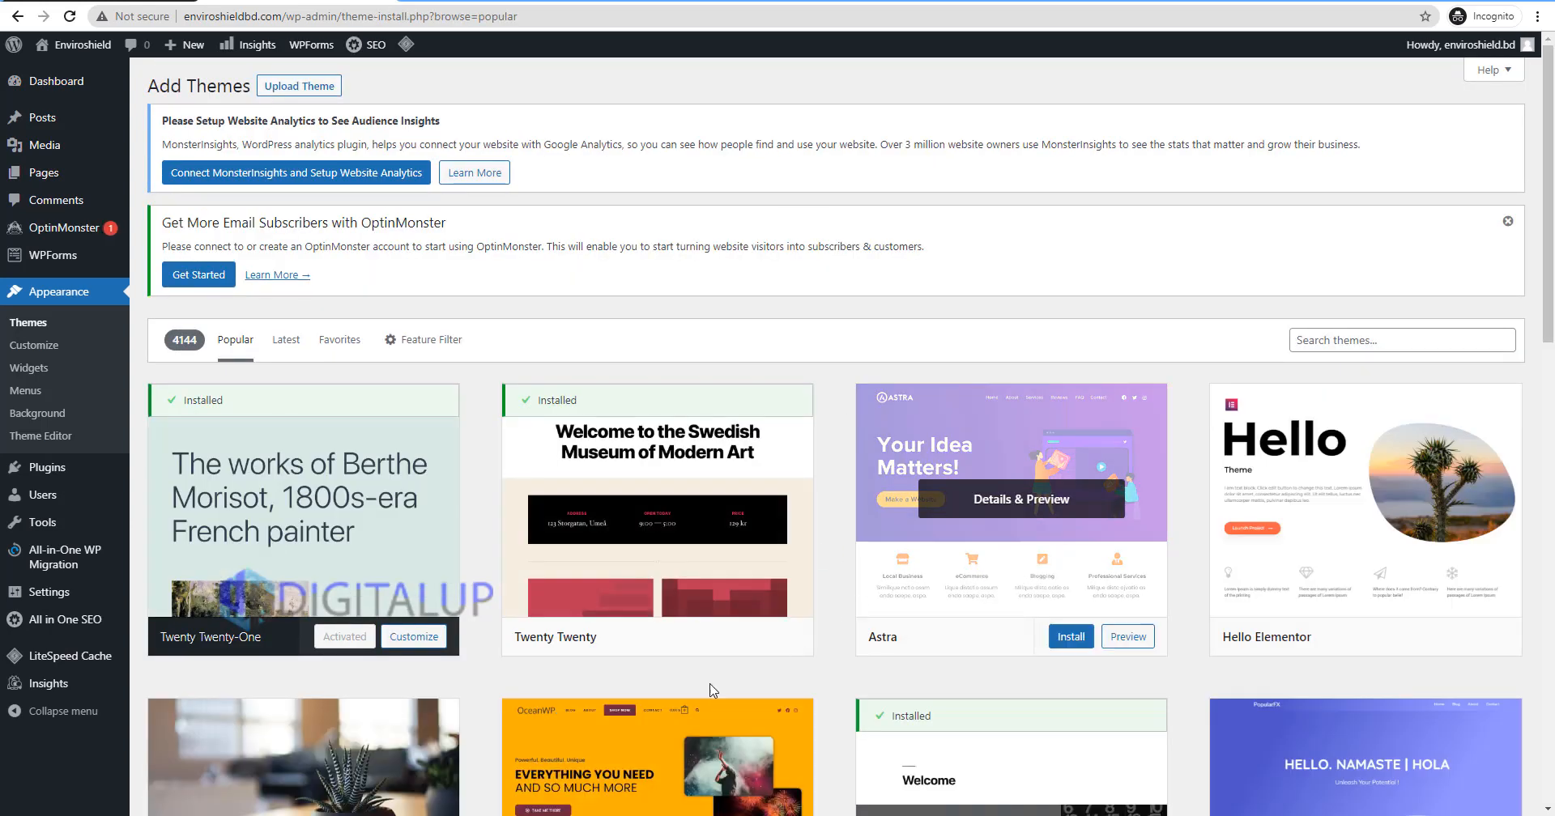
{"action": "scroll", "coordinate": [711, 690], "scroll_direction": "down", "scroll_amount": 10}
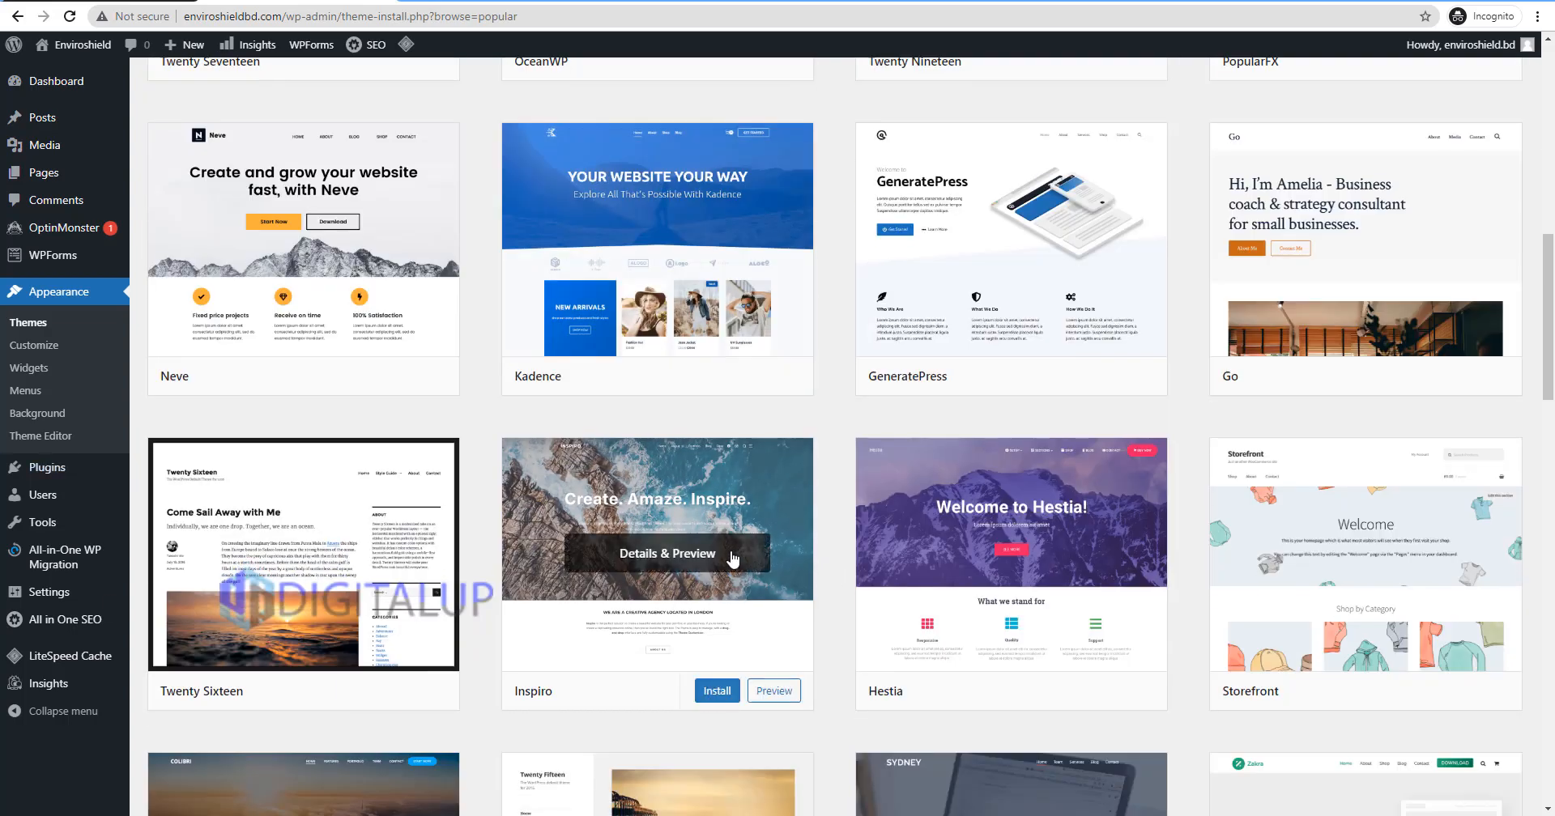
{"action": "scroll", "coordinate": [1012, 518], "scroll_direction": "down", "scroll_amount": 3}
{"action": "scroll", "coordinate": [923, 567], "scroll_direction": "up", "scroll_amount": 3}
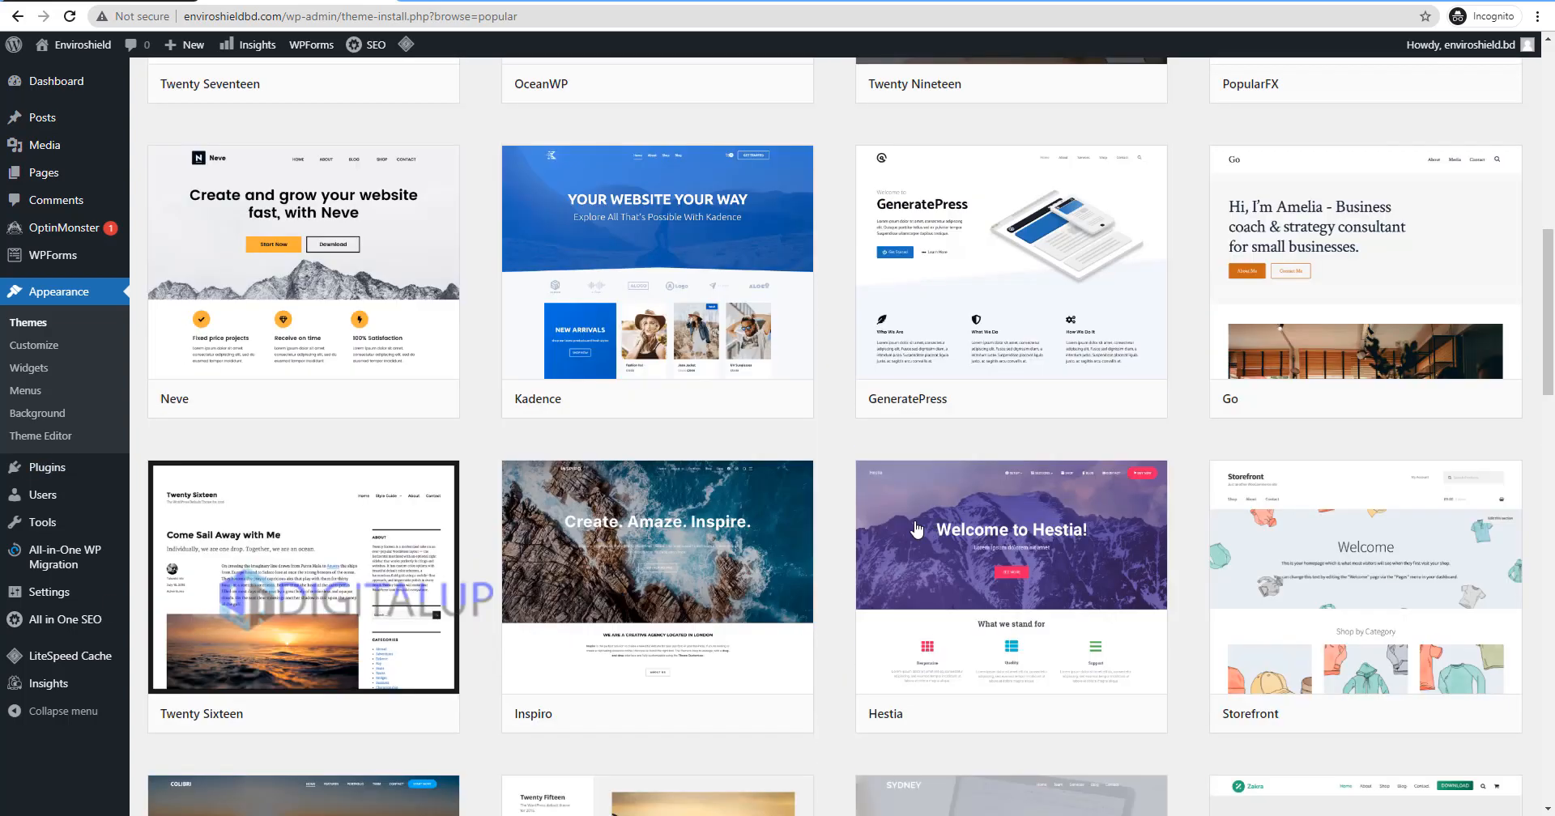
{"action": "scroll", "coordinate": [916, 529], "scroll_direction": "up", "scroll_amount": 10}
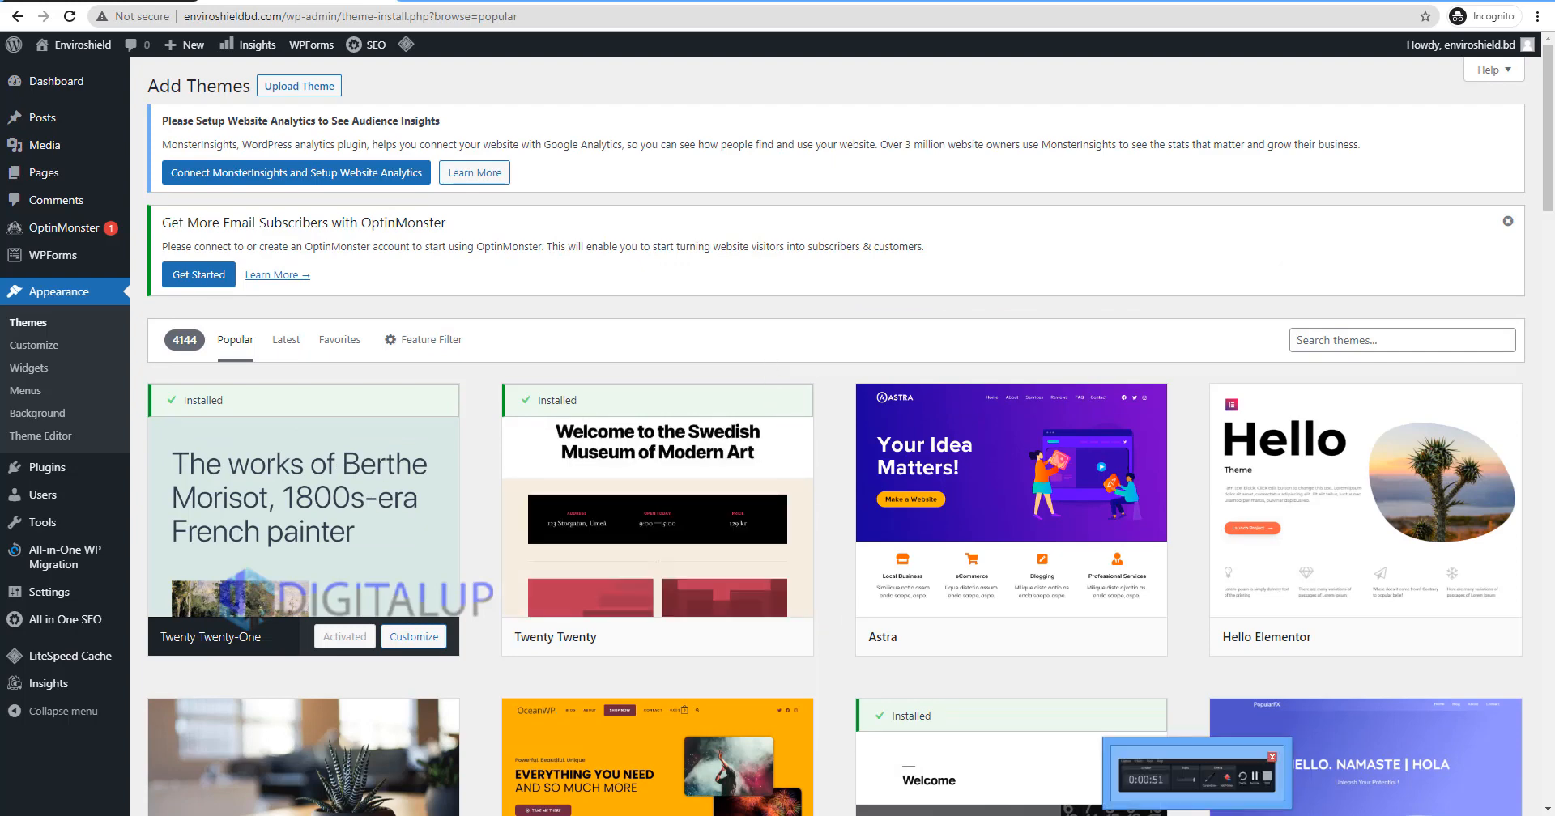
{"action": "left_click", "coordinate": [1198, 815]}
{"action": "left_click", "coordinate": [1207, 815]}
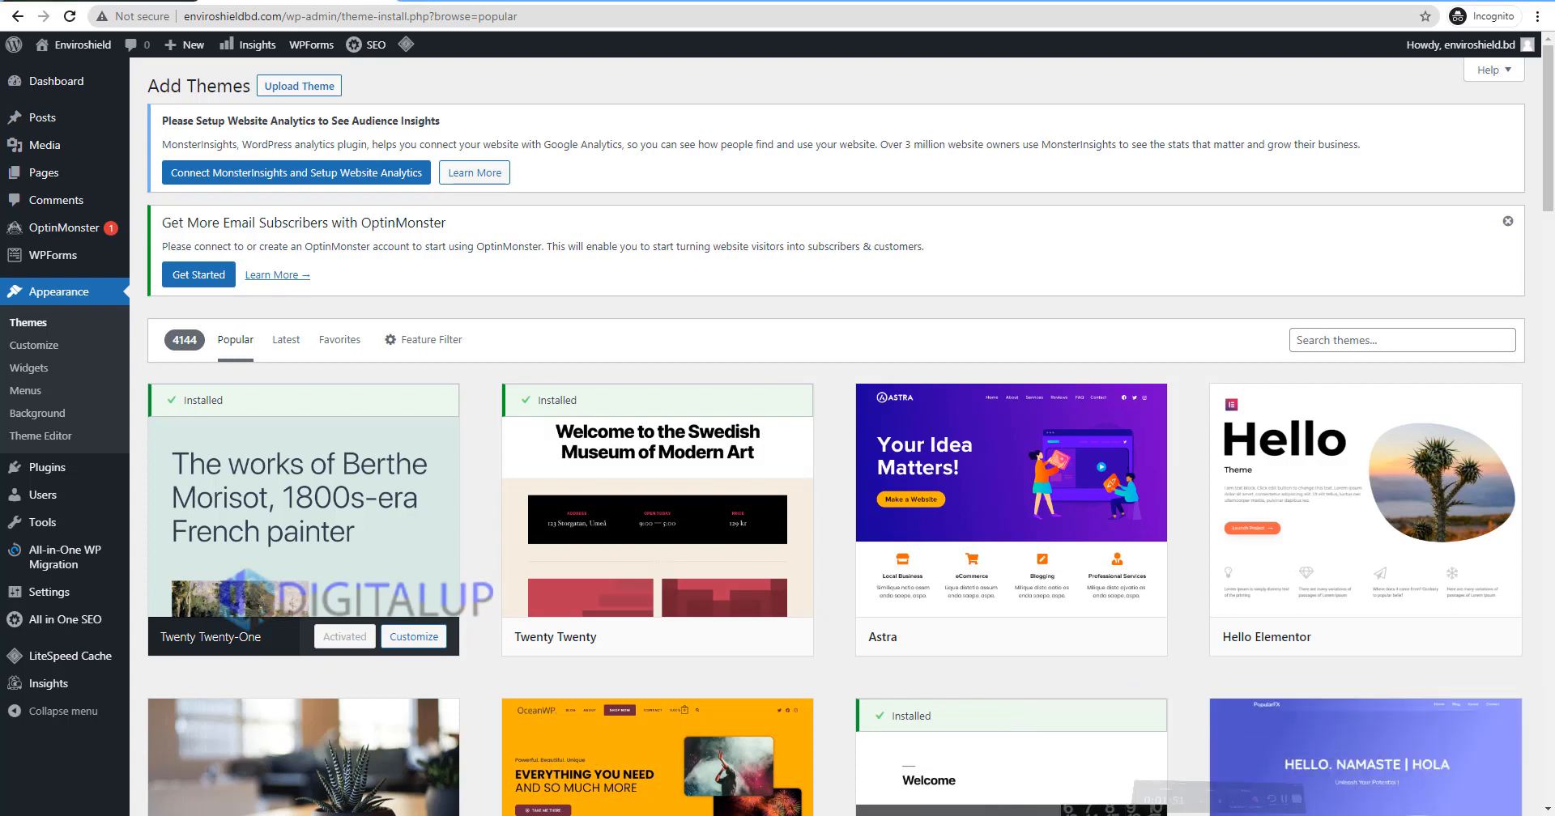